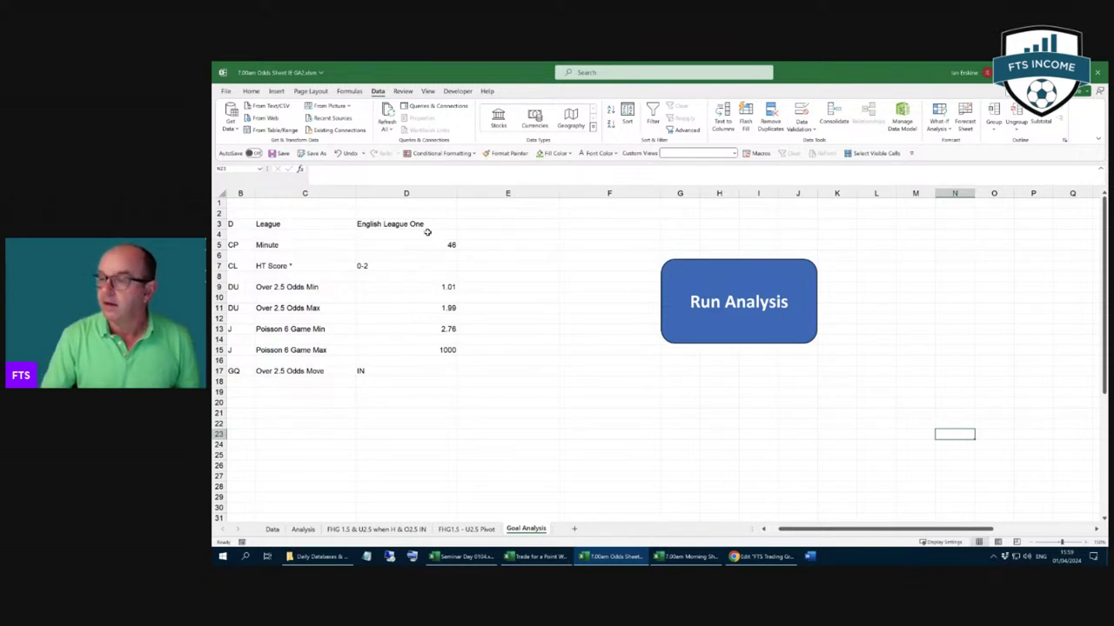
Step: Set the HT Score criterion to * and run the goal analysis for English League One, closing the results
click(393, 265)
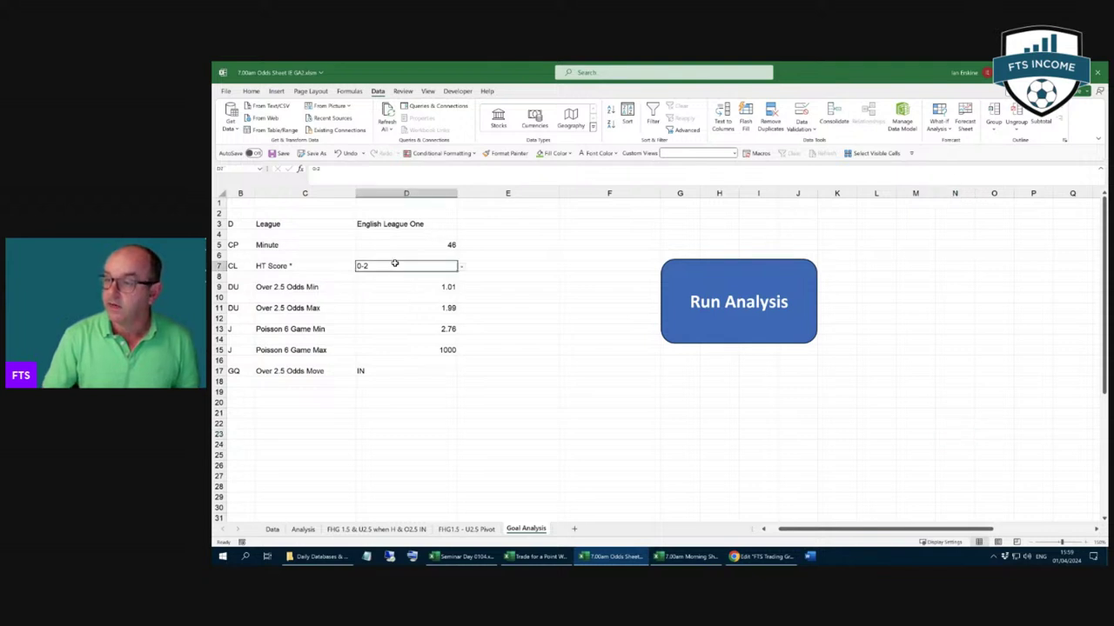
click(462, 267)
click(413, 276)
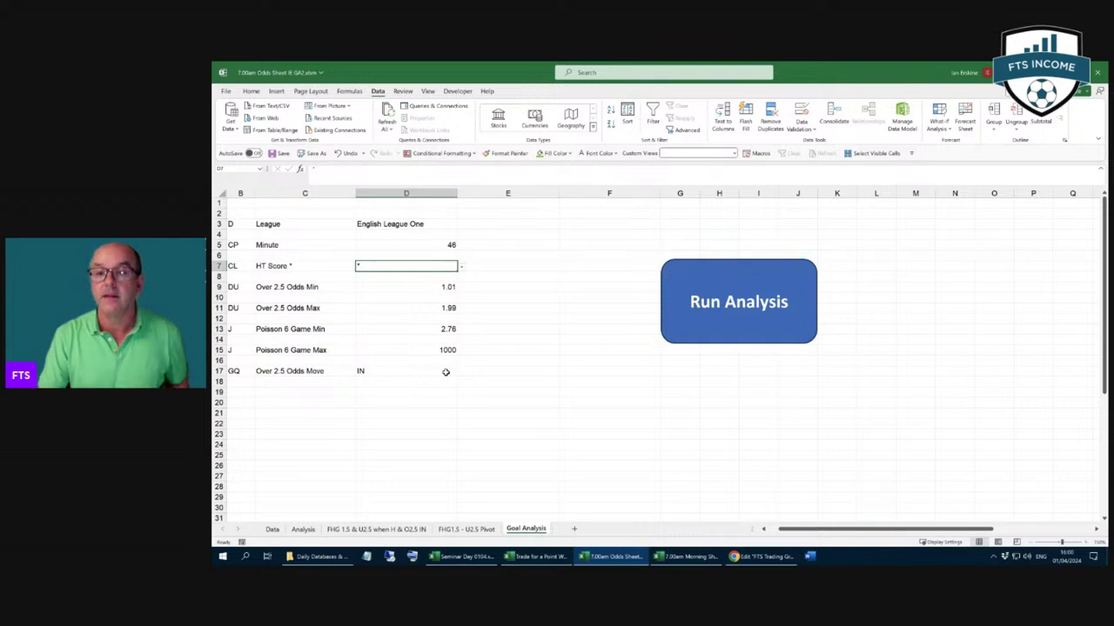
click(745, 297)
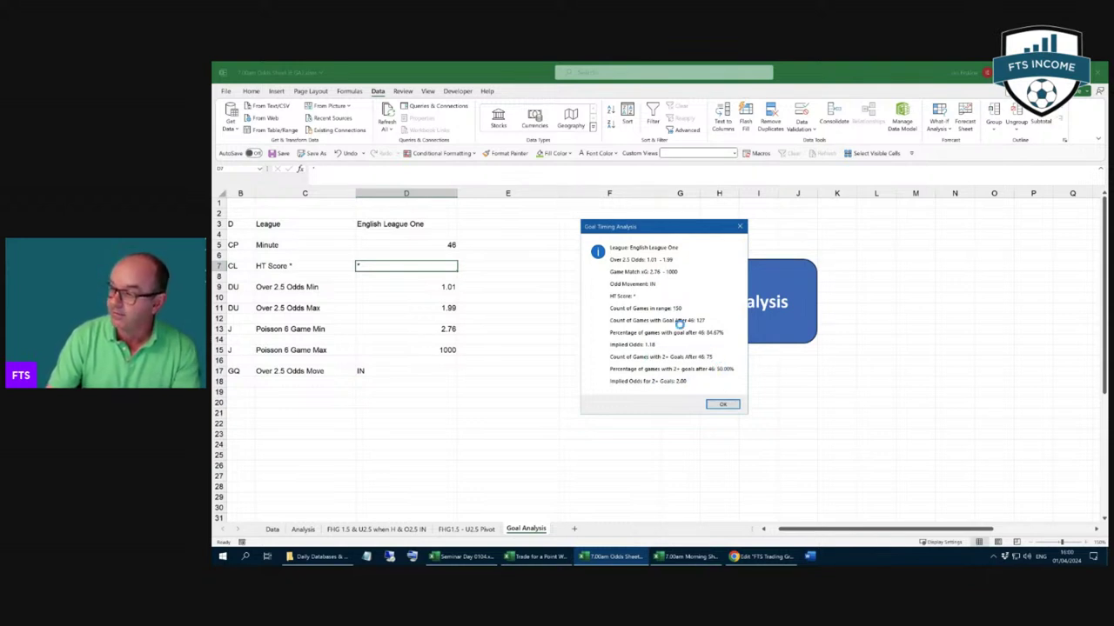
click(722, 404)
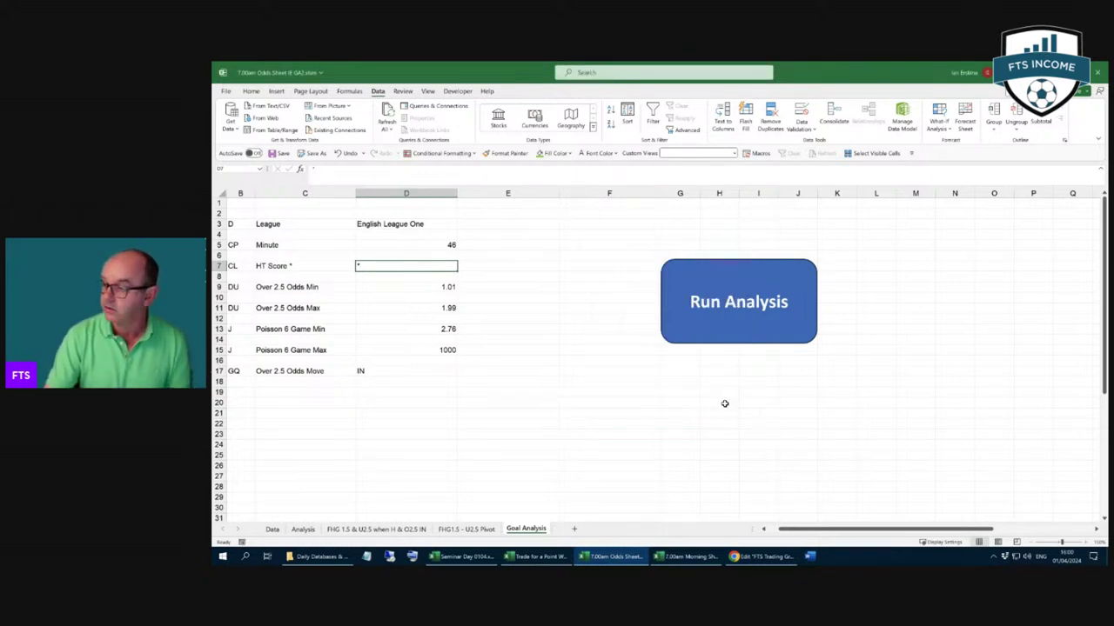
Step: Set the HT Score criterion to 0-2 and run the goal analysis, closing the results after reading them
click(437, 265)
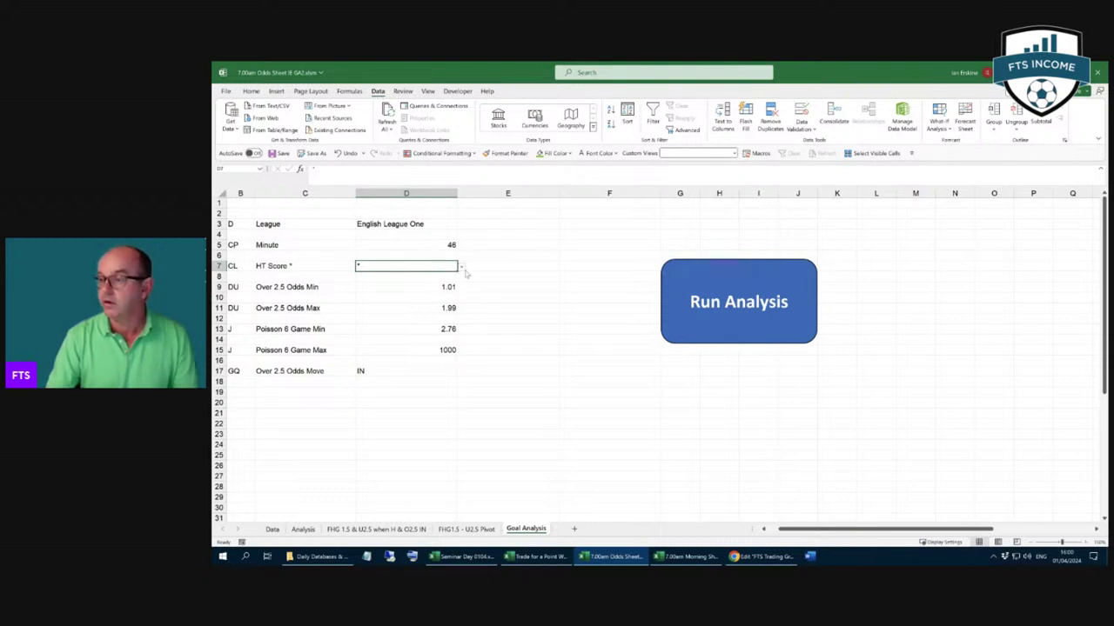
click(462, 267)
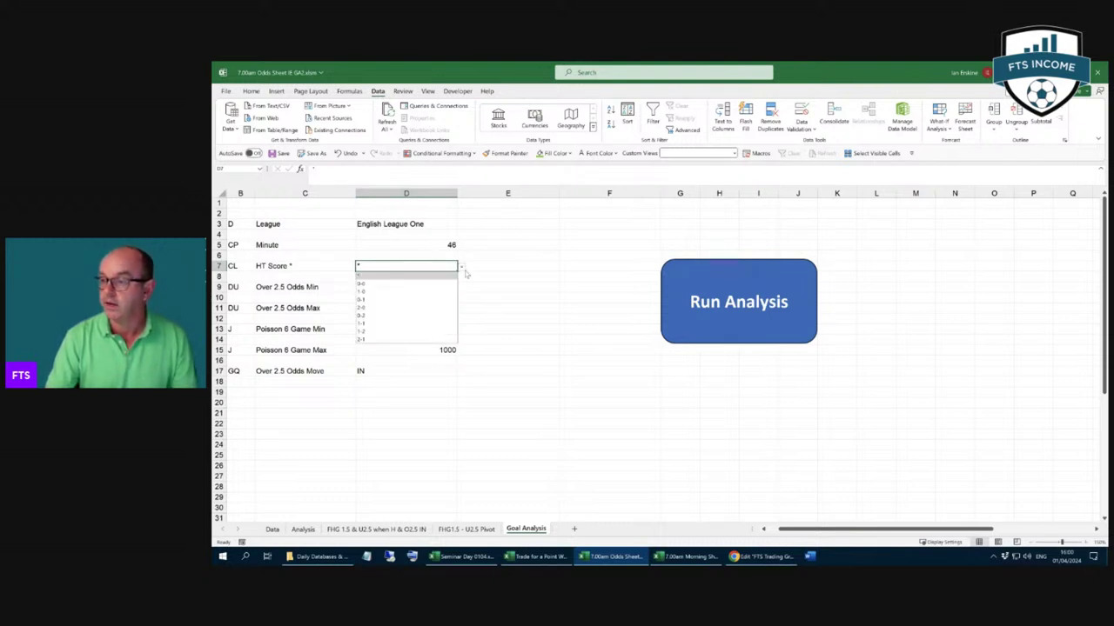
click(374, 314)
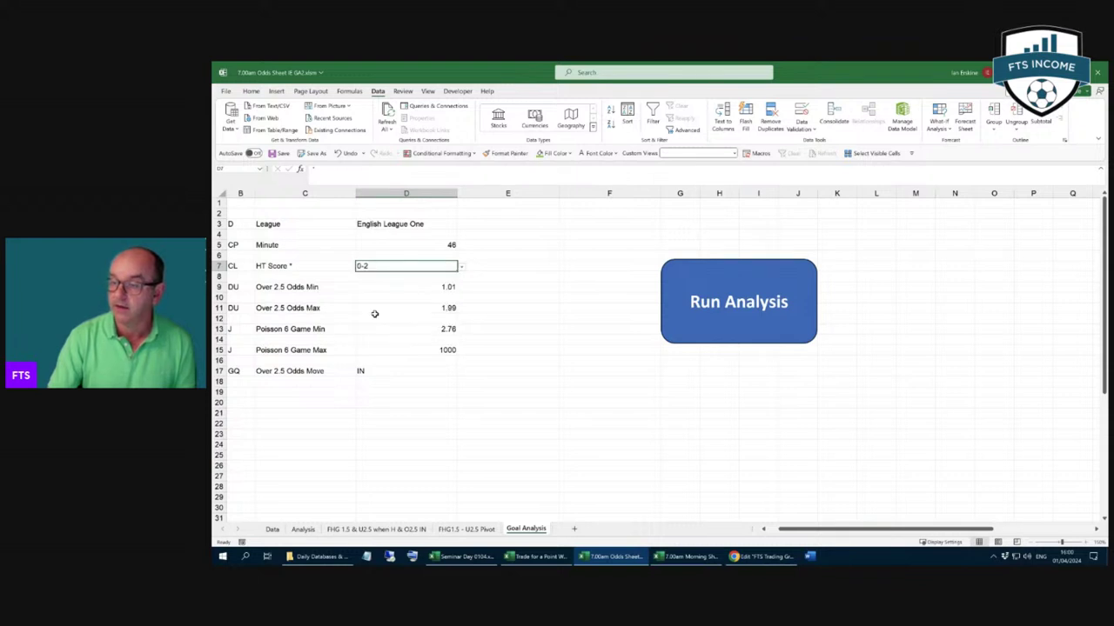
click(754, 290)
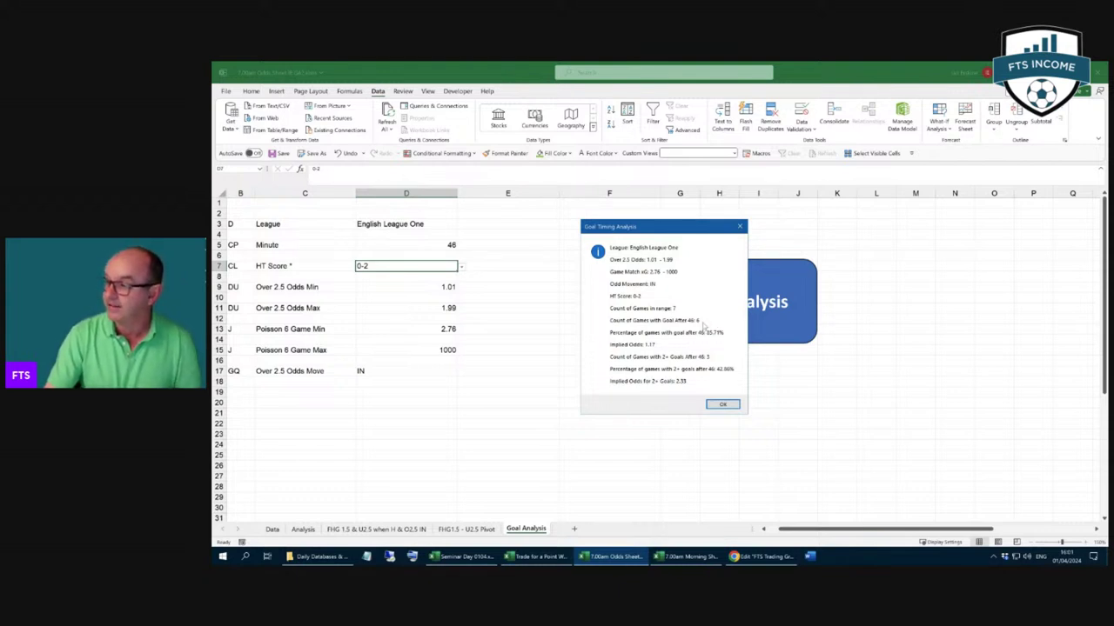
click(723, 406)
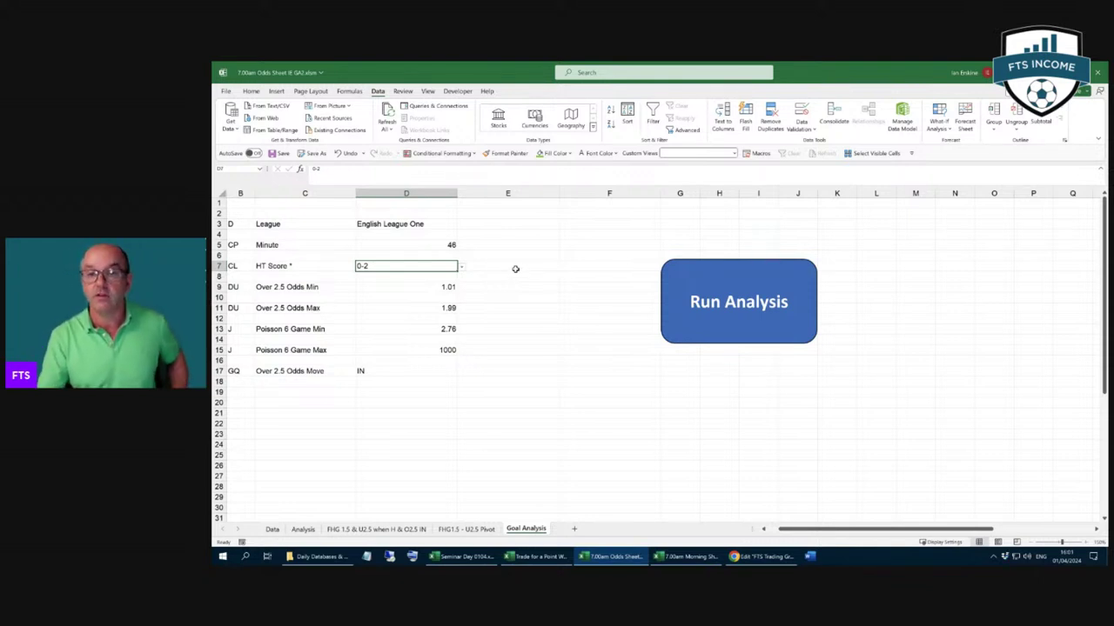
Step: Set the League criterion to * to cover all leagues and run the goal analysis, closing the results
click(403, 227)
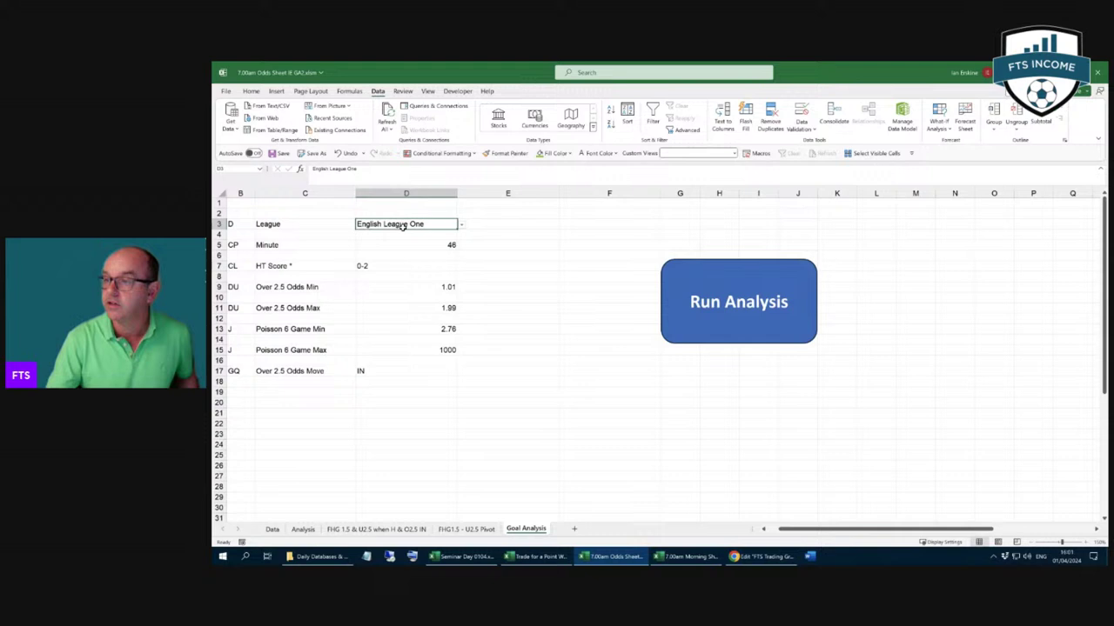
click(461, 225)
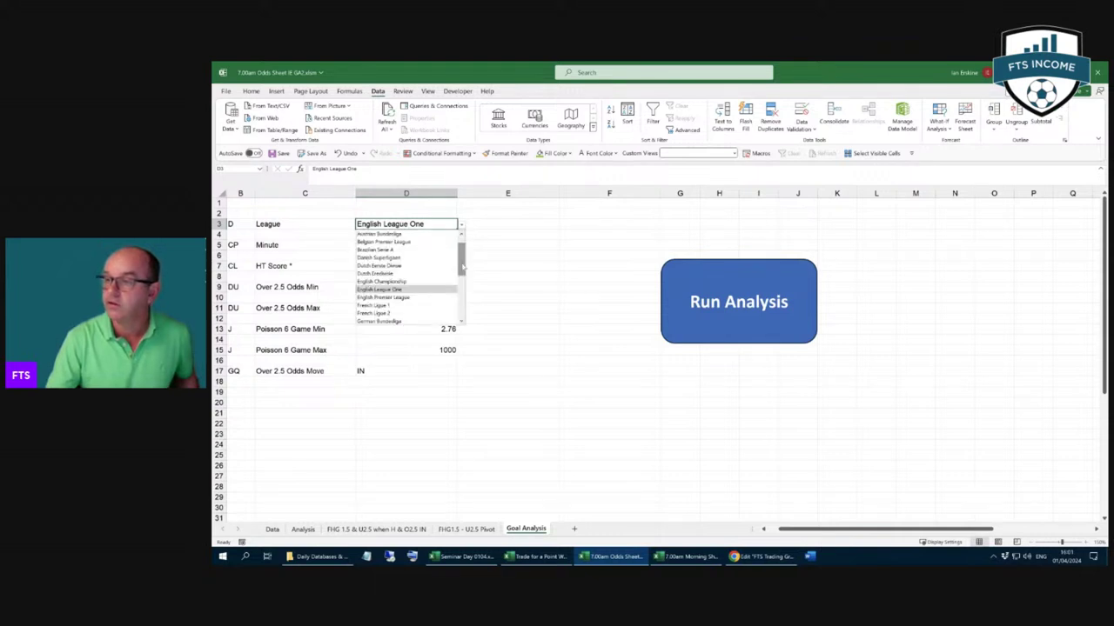
click(390, 233)
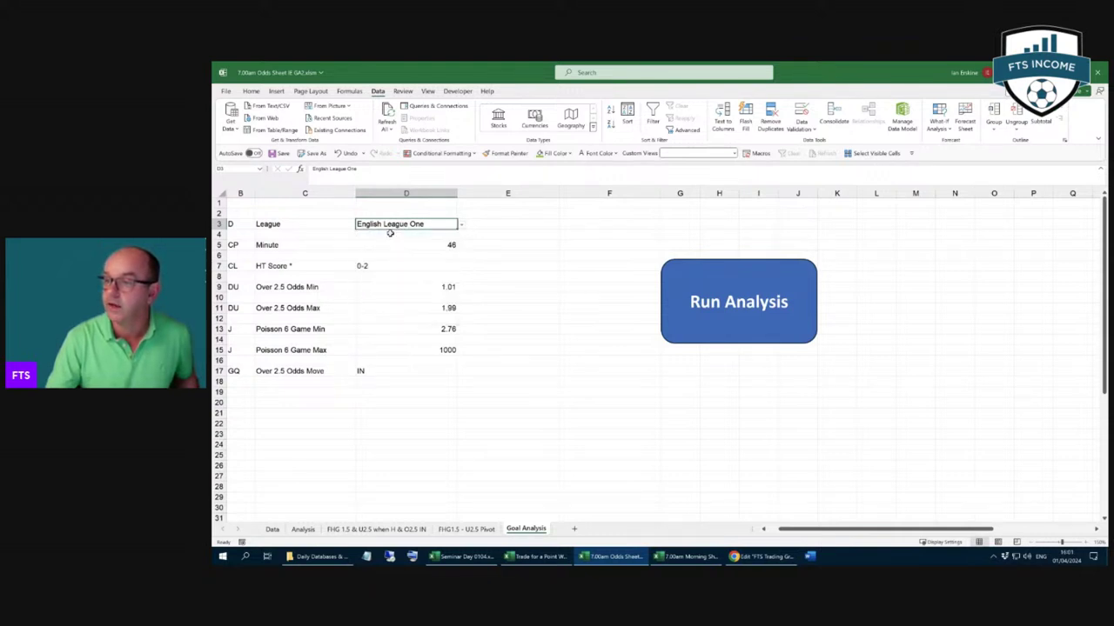
text(*)
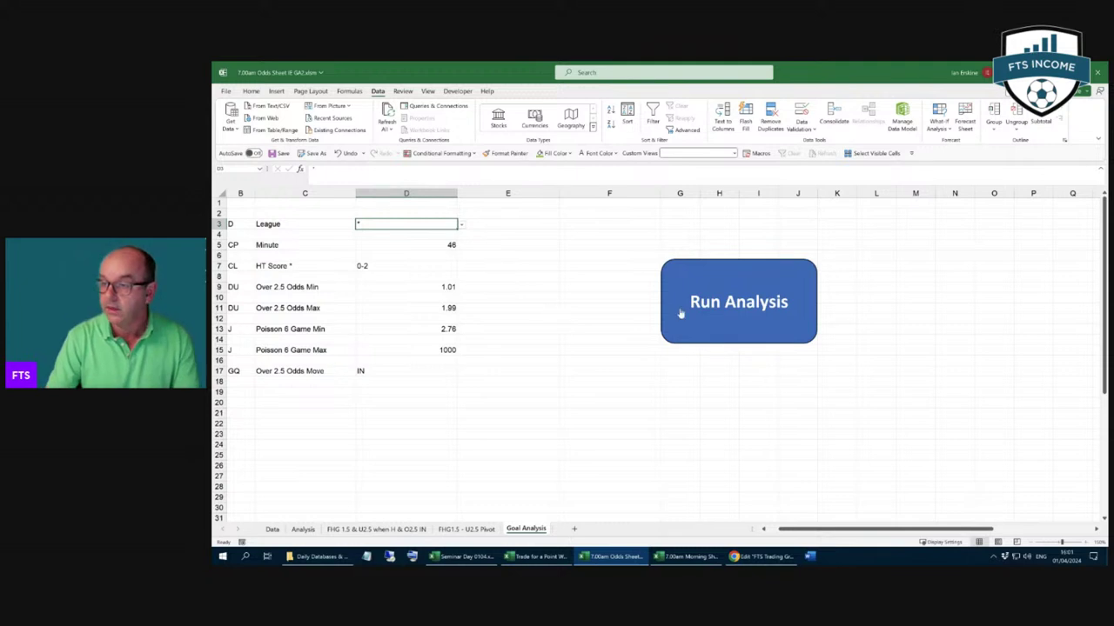
click(732, 321)
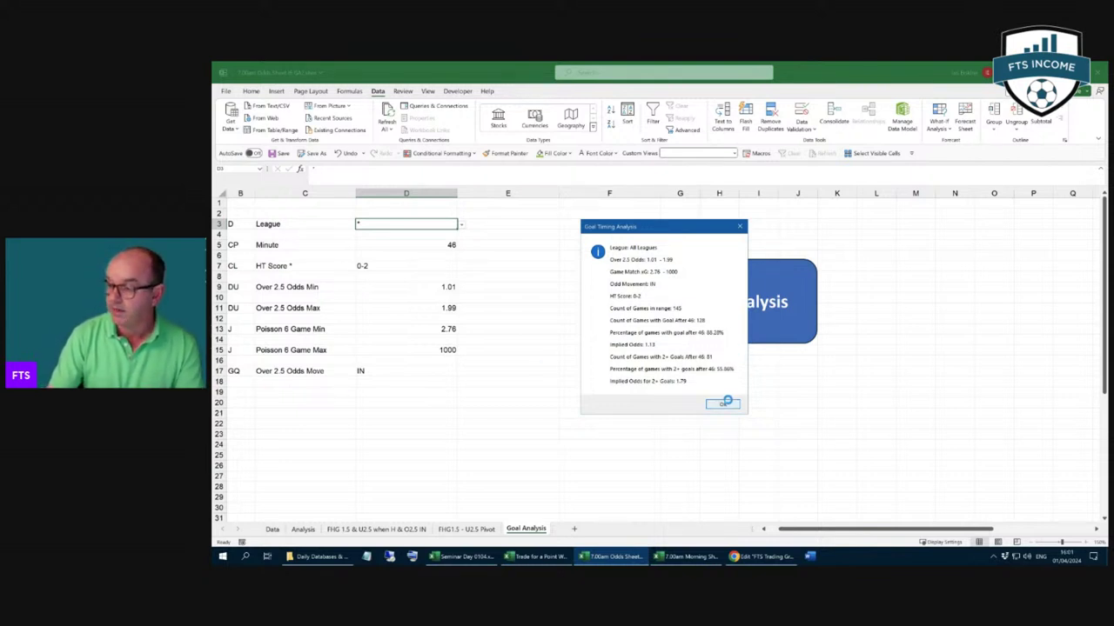
click(723, 404)
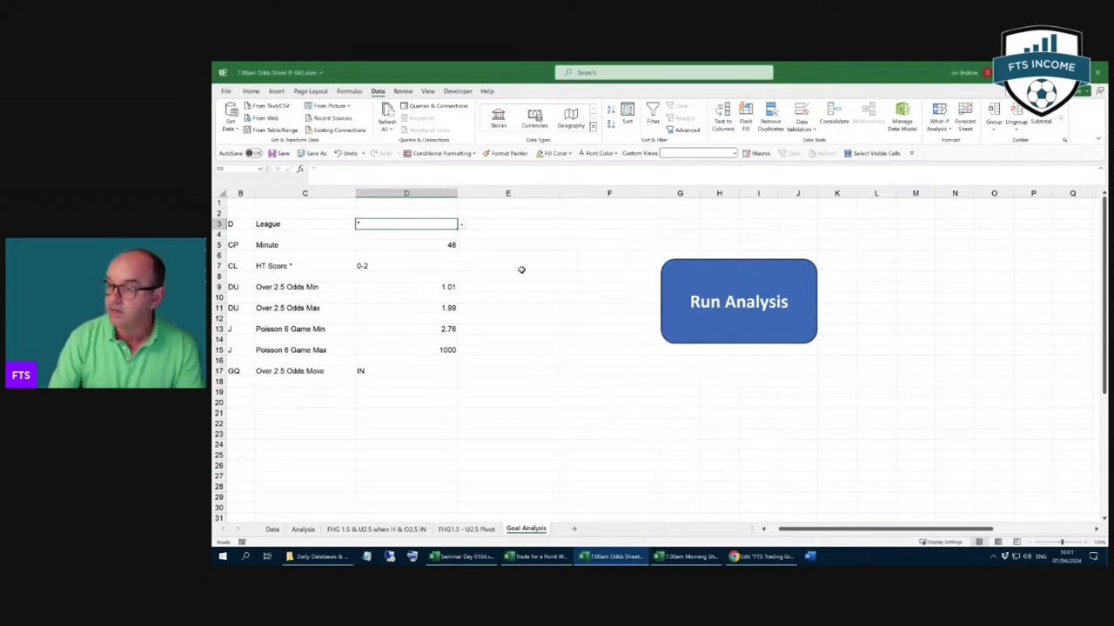
Step: Run the goal analysis for the Danish Superligaen with an HT Score of 0-1 and close the results
click(462, 224)
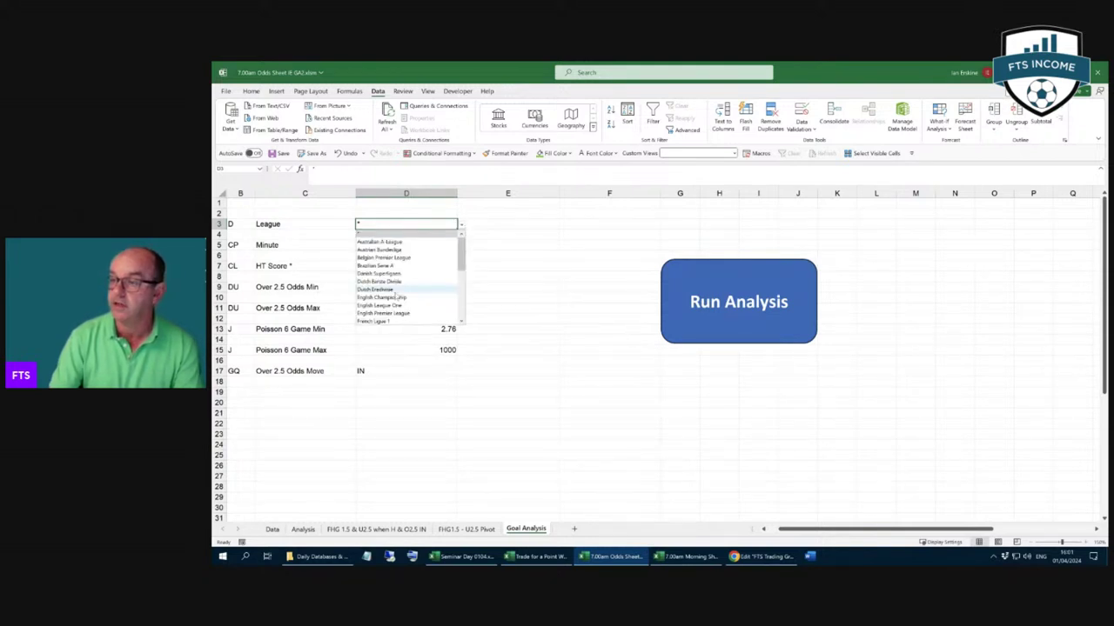
click(388, 274)
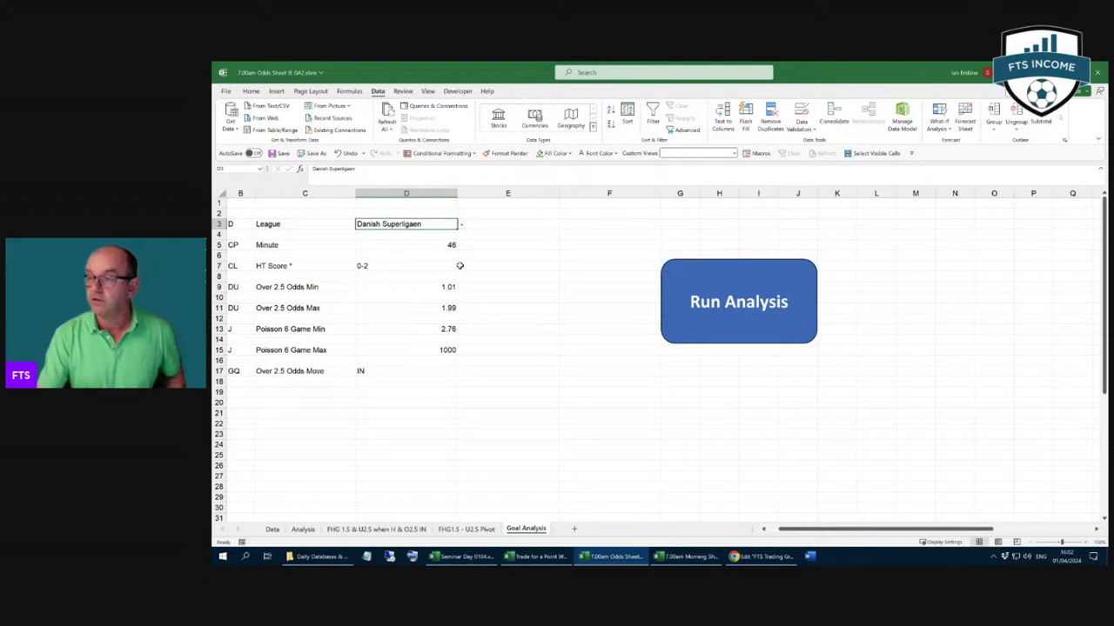
click(426, 265)
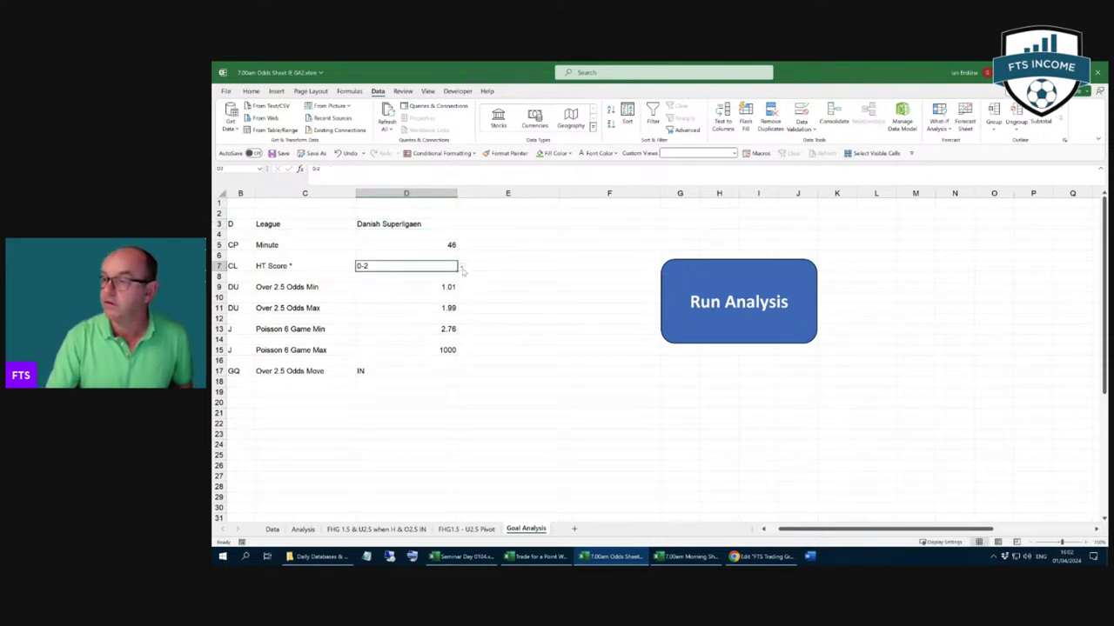
click(462, 268)
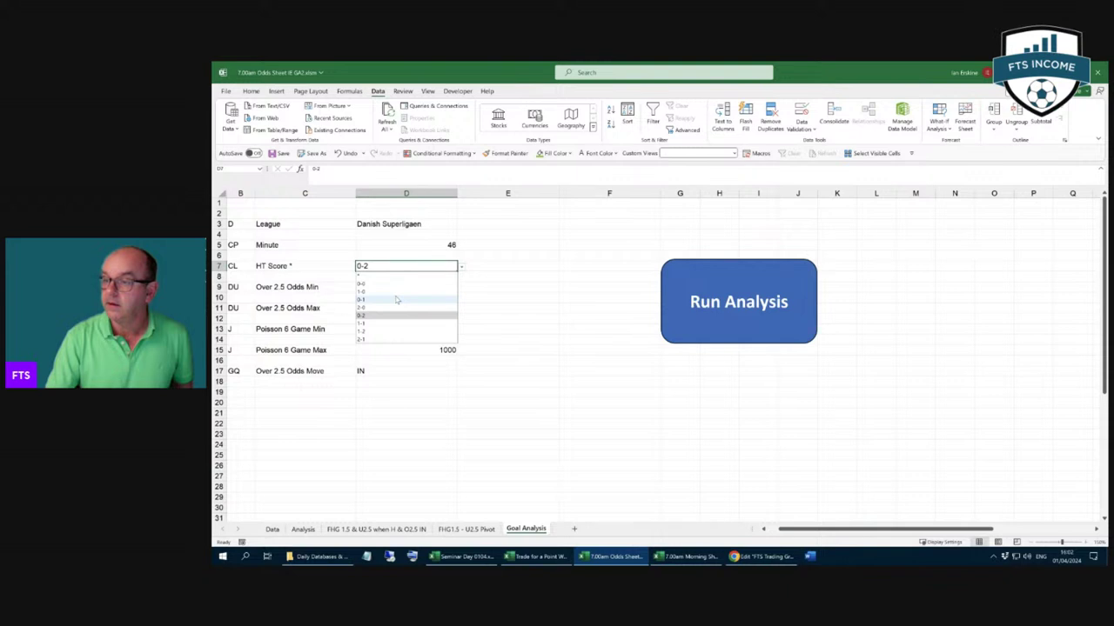
click(395, 300)
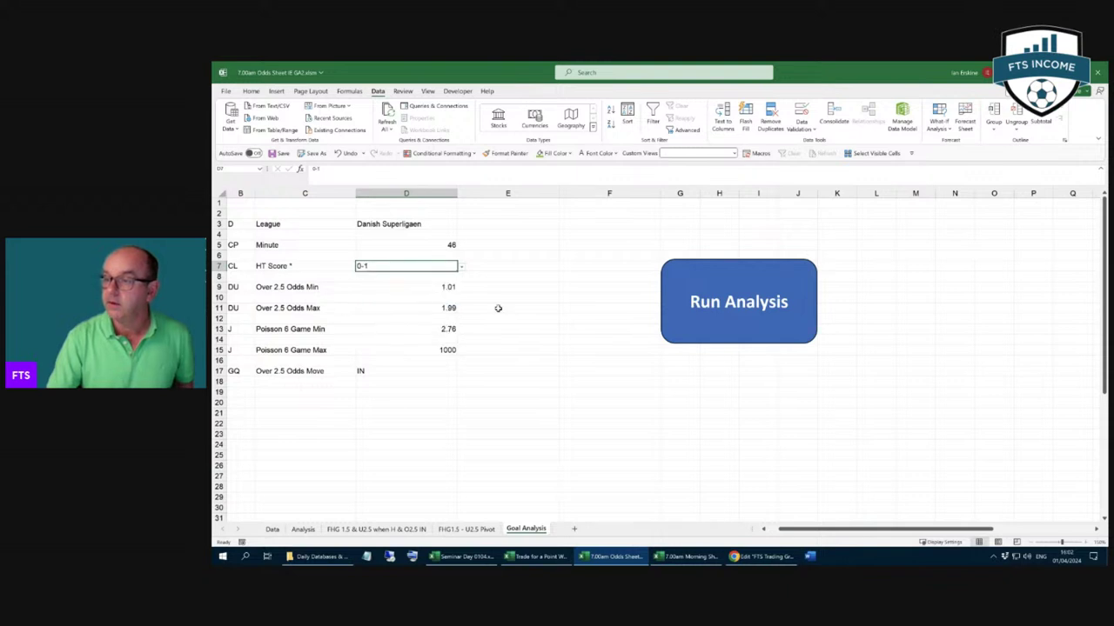
click(748, 294)
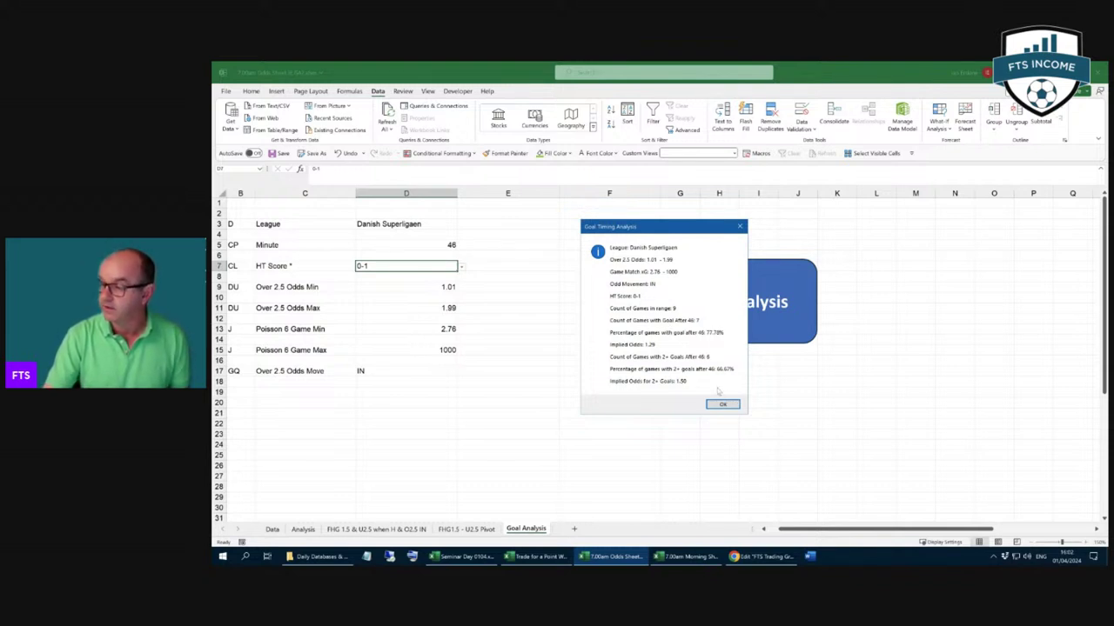
click(736, 407)
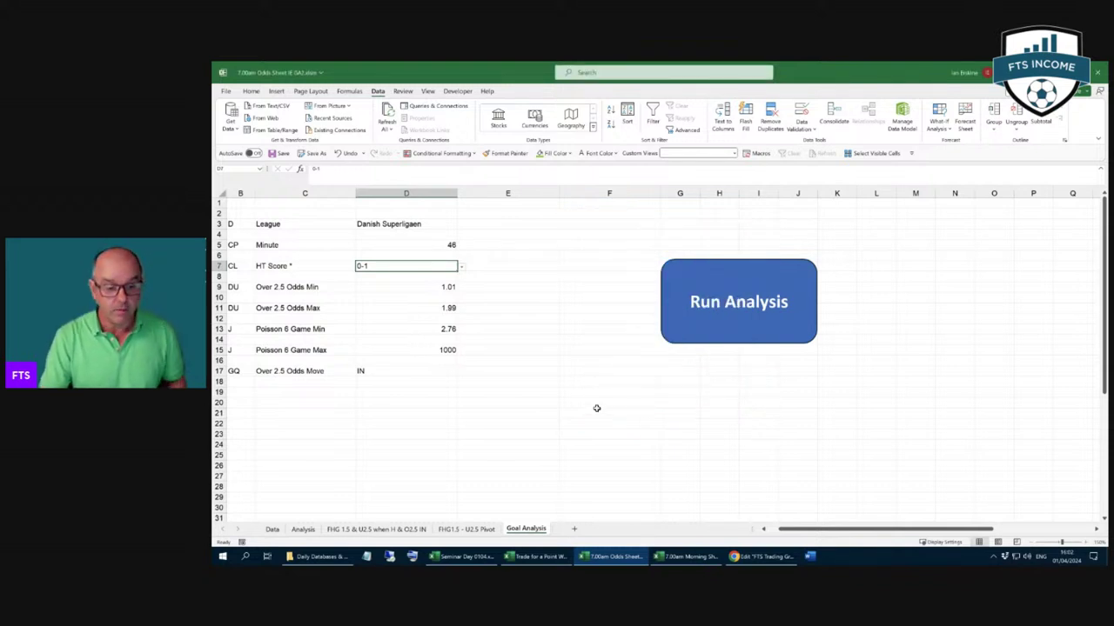
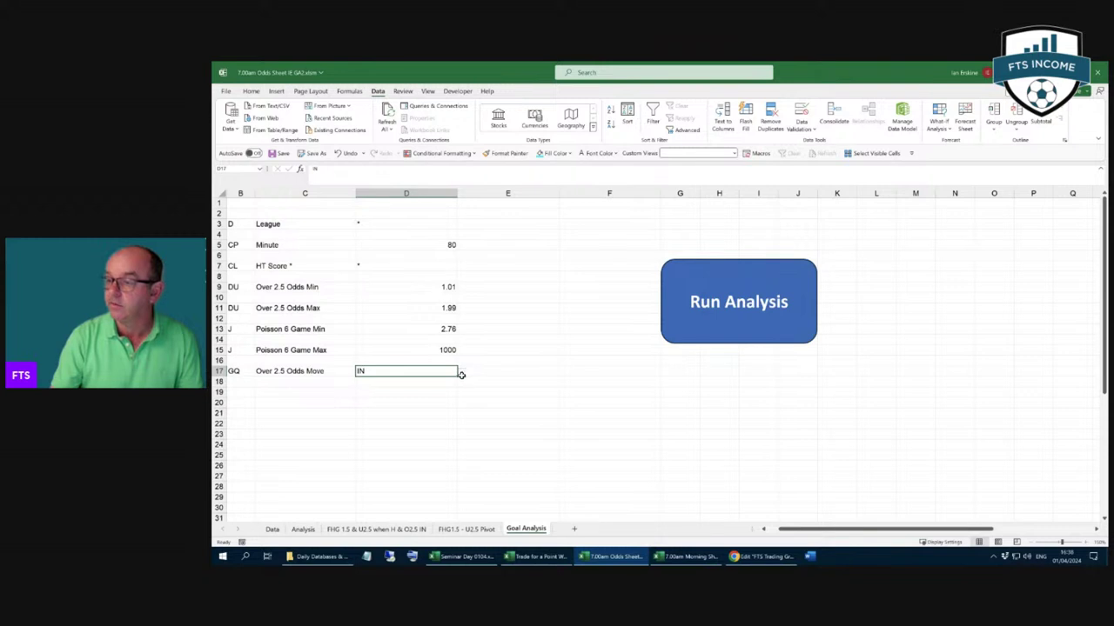
Step: Set the Over 2.5 Odds Move criterion to * and run the goal analysis, closing the results
click(462, 374)
click(431, 373)
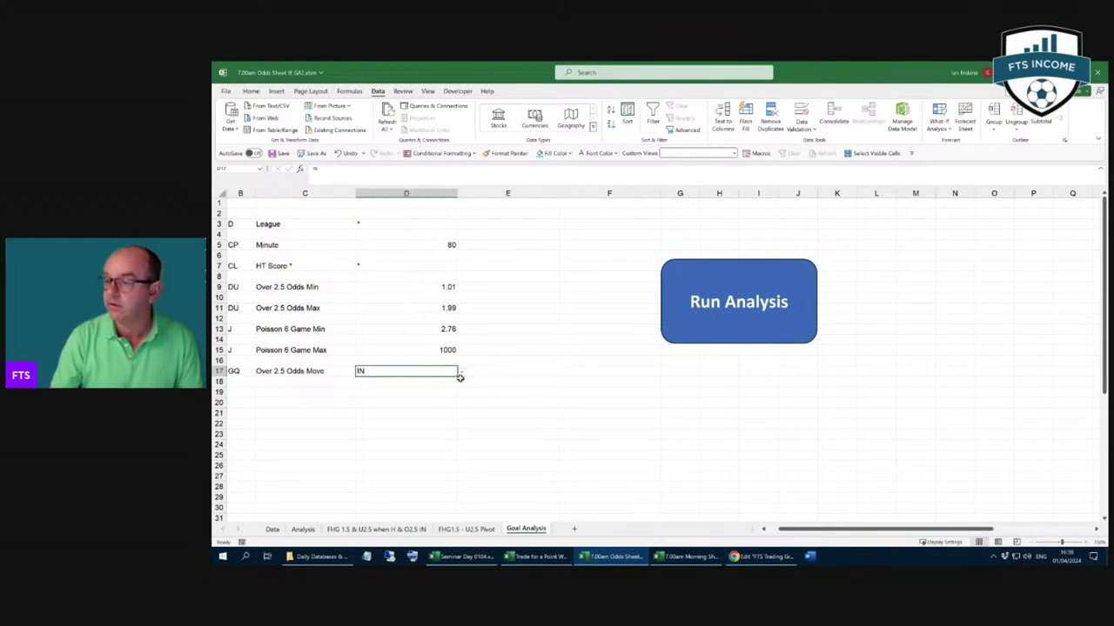
click(462, 374)
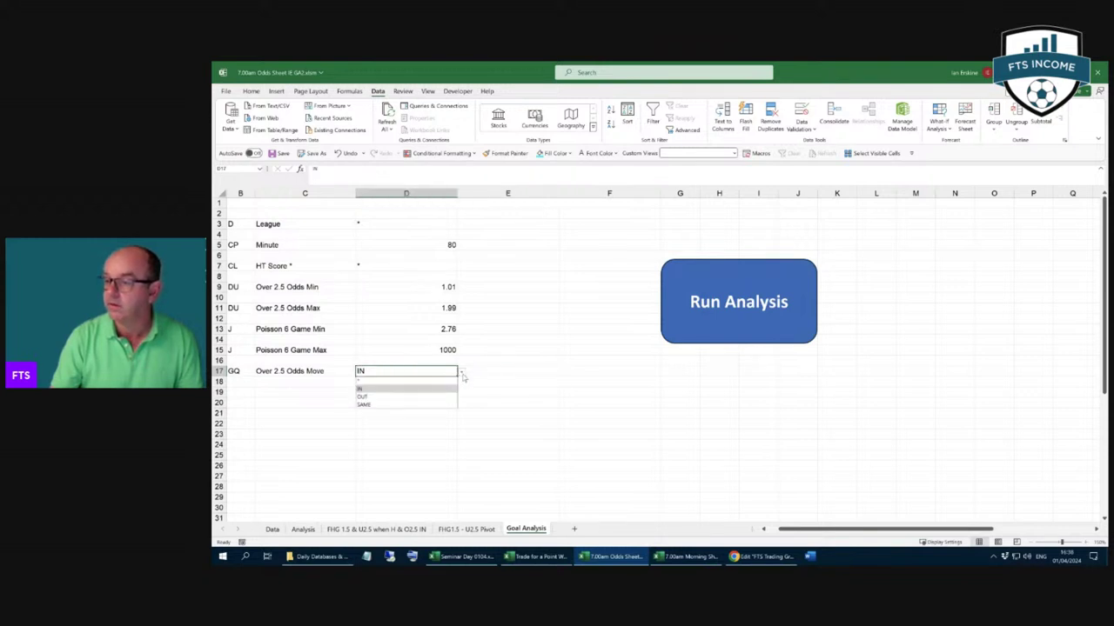
click(406, 380)
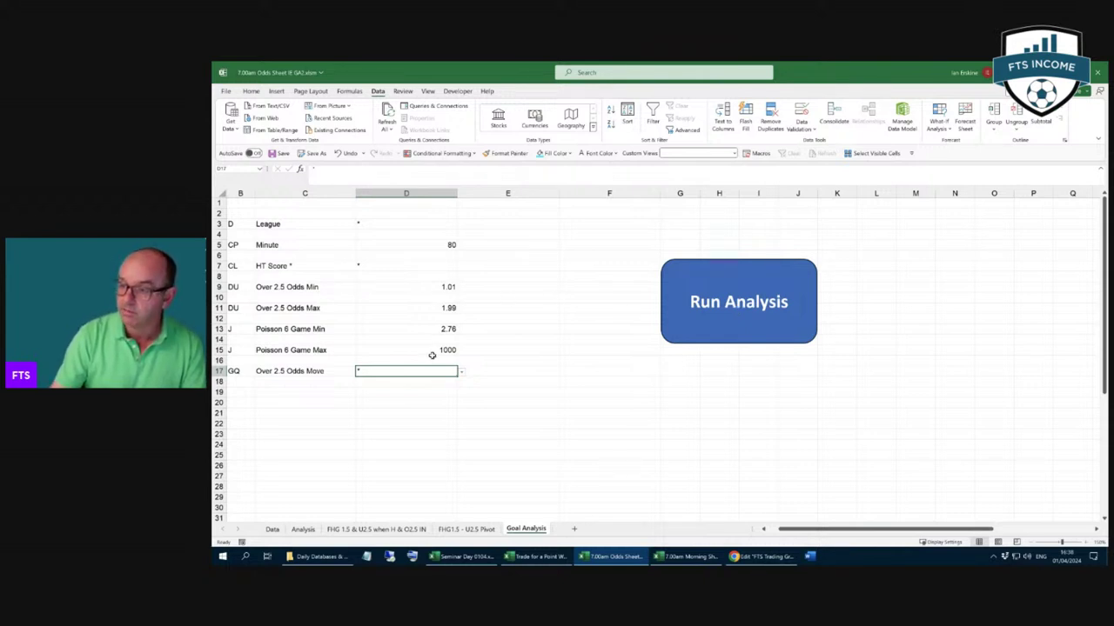
click(577, 413)
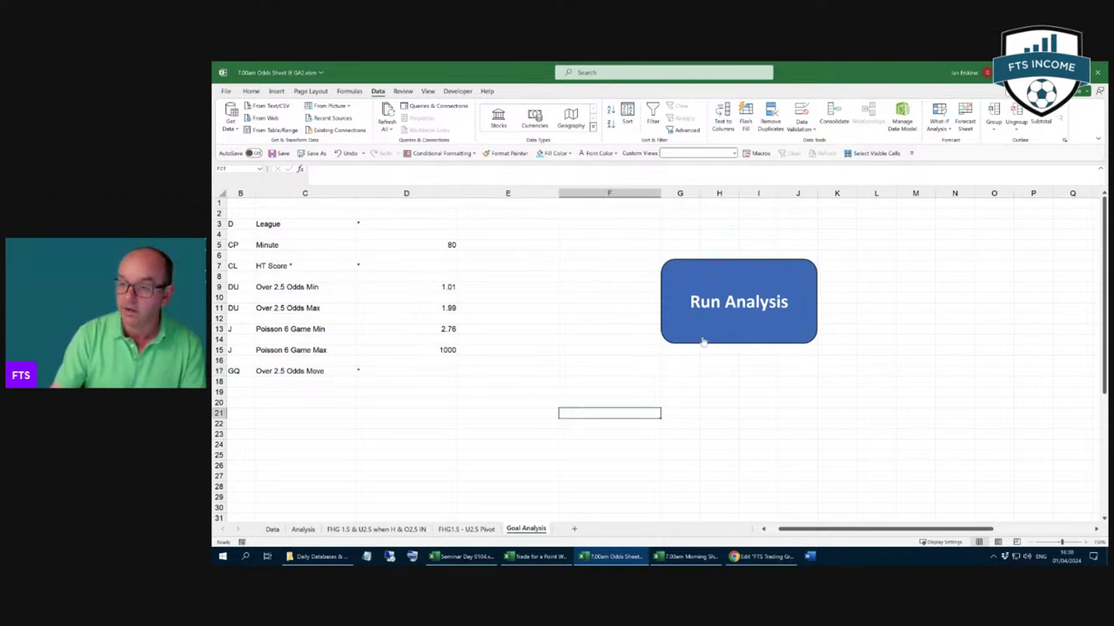
click(729, 297)
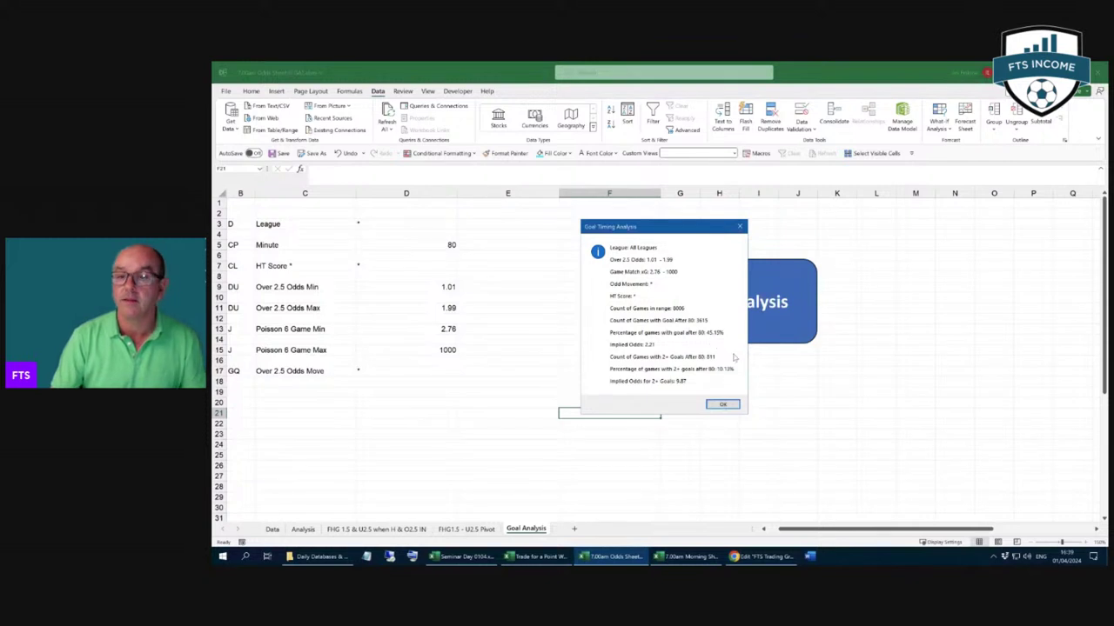
click(731, 406)
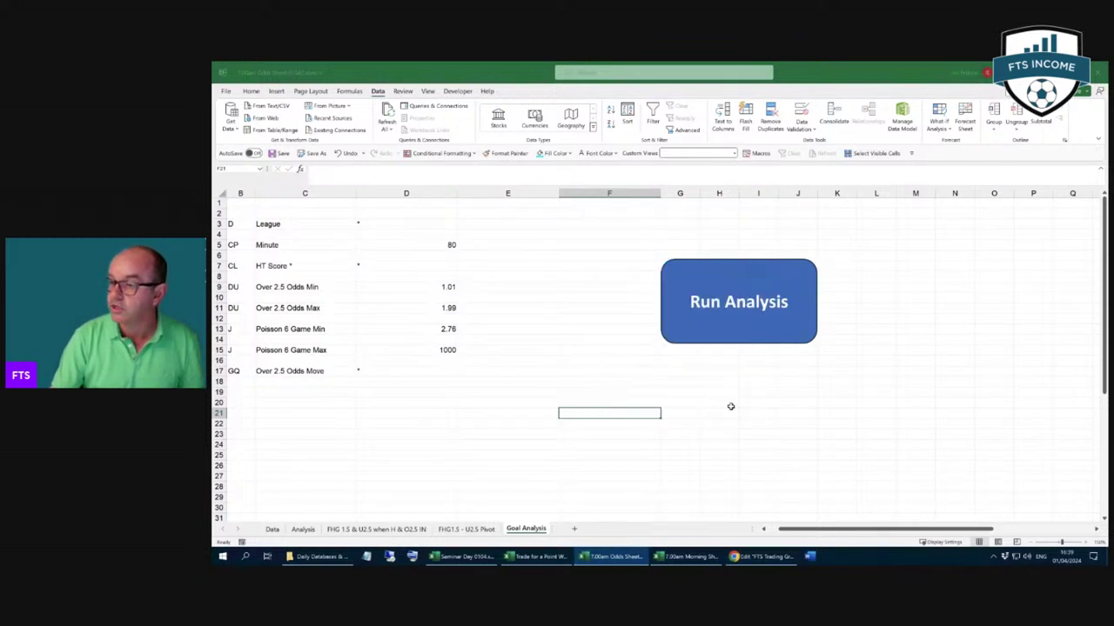
Step: Run the goal analysis again with the same criteria to review its results, and close them
click(443, 367)
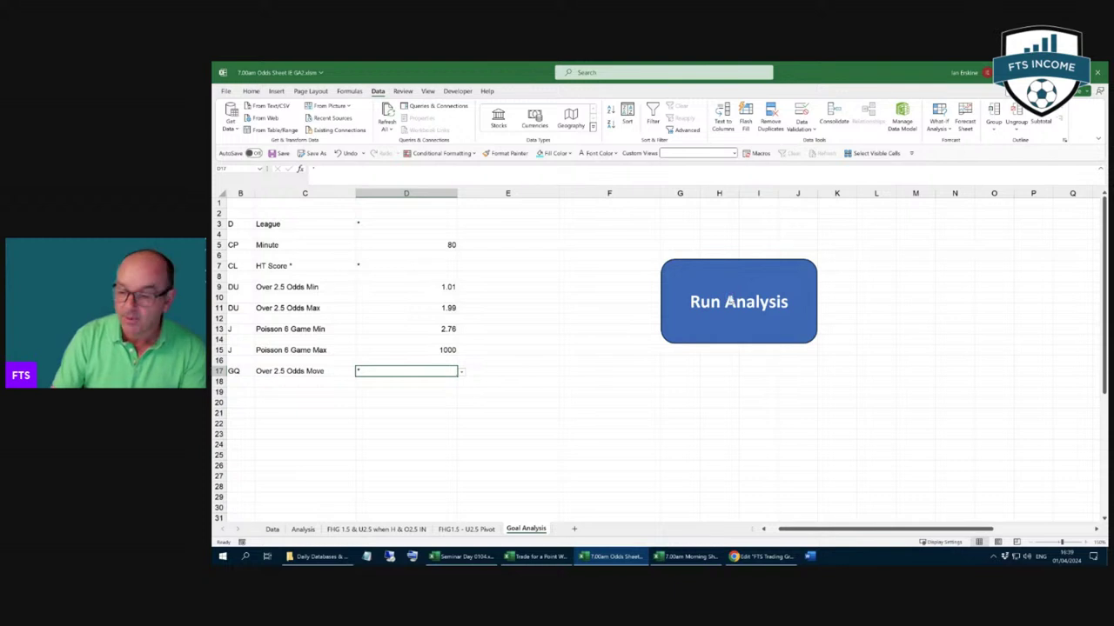
click(729, 297)
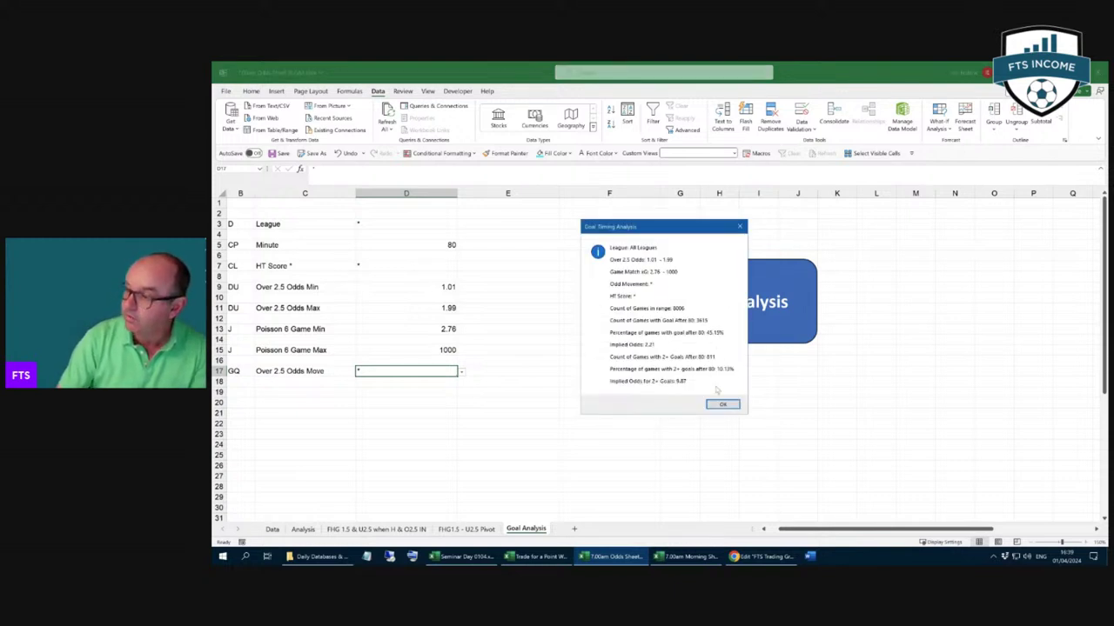
click(722, 404)
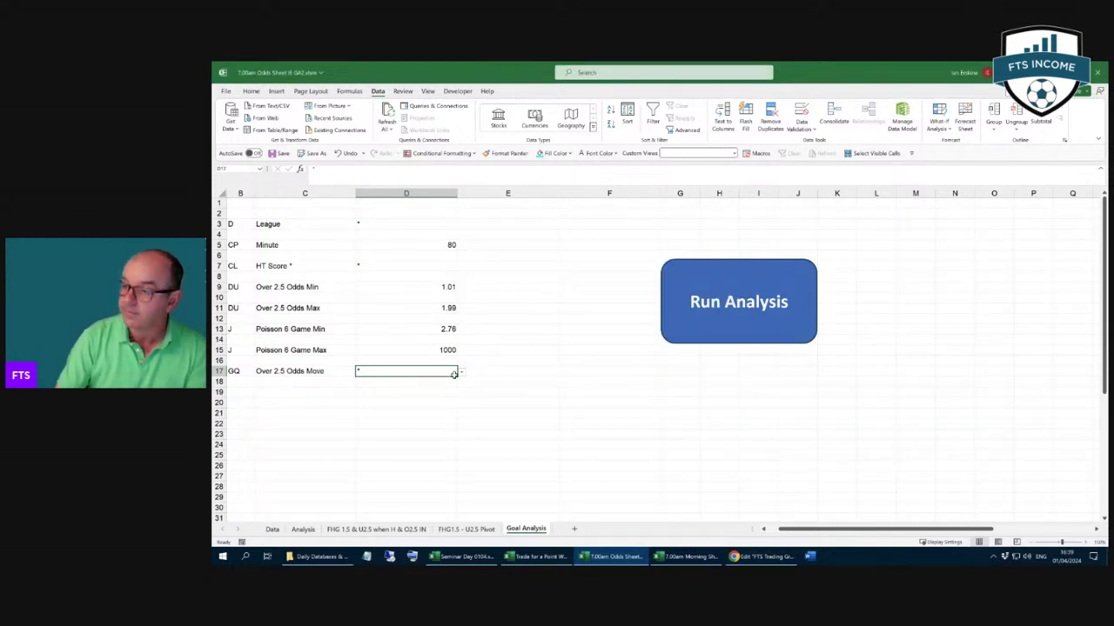
Step: Set the Over 2.5 Odds Move criterion to OUT and run the goal analysis, closing the results
click(462, 372)
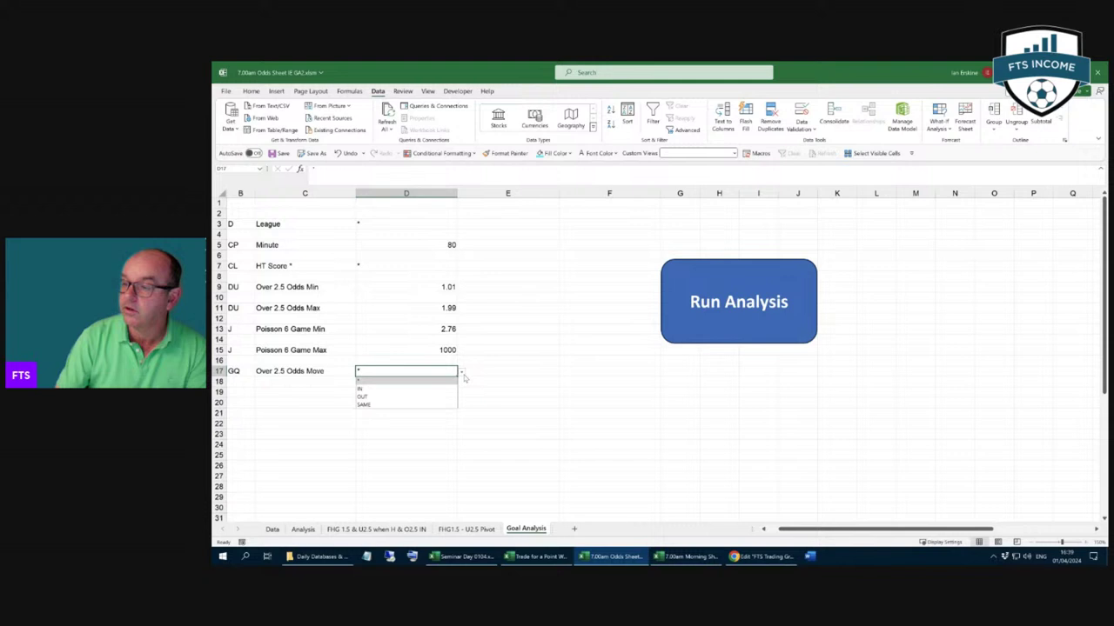
click(406, 397)
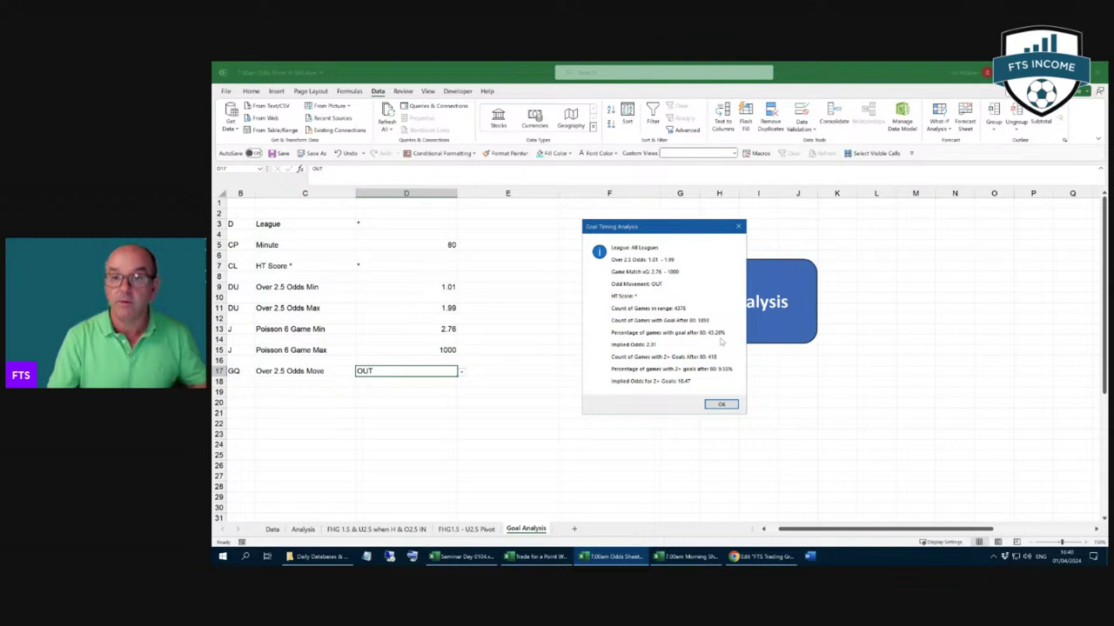
click(730, 406)
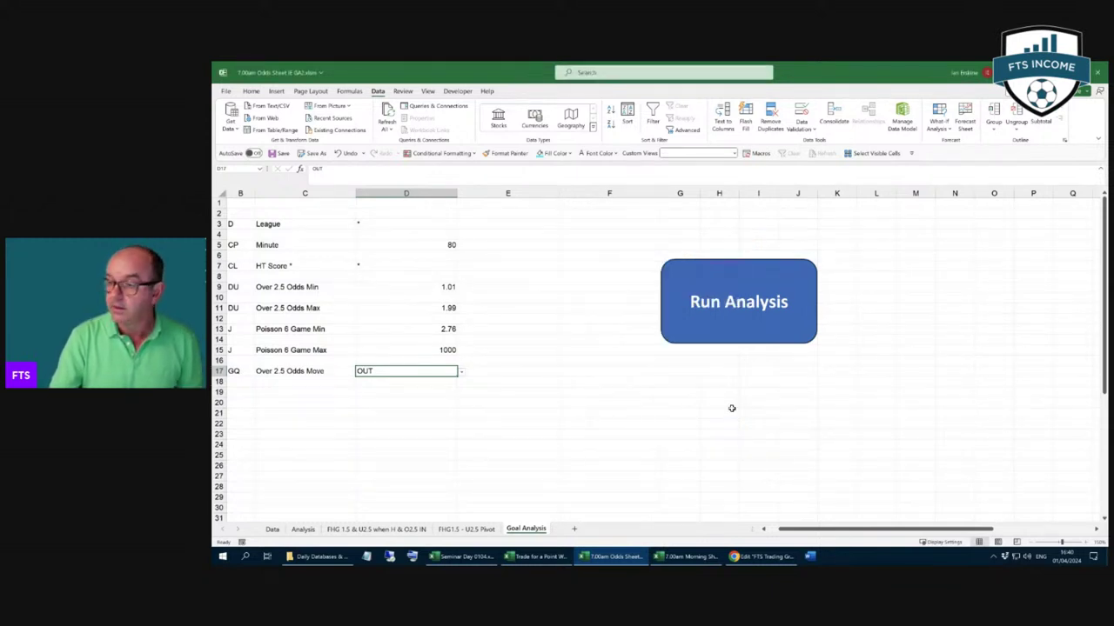
Step: Set the Over 2.5 Odds Move criterion to IN and run the goal analysis for all leagues, closing the results
click(462, 372)
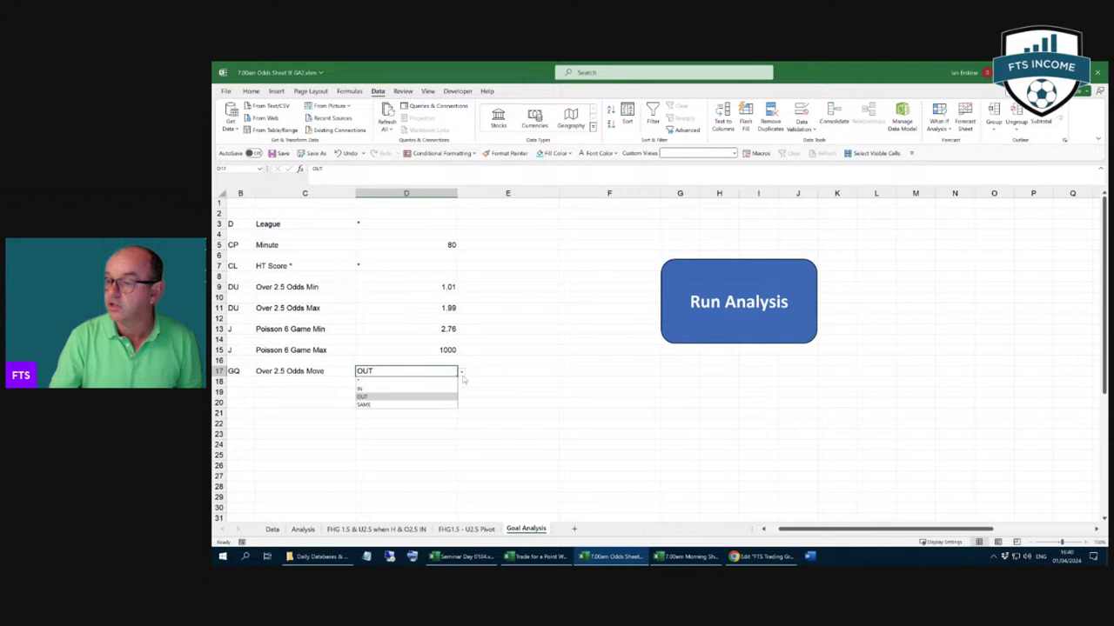
click(415, 389)
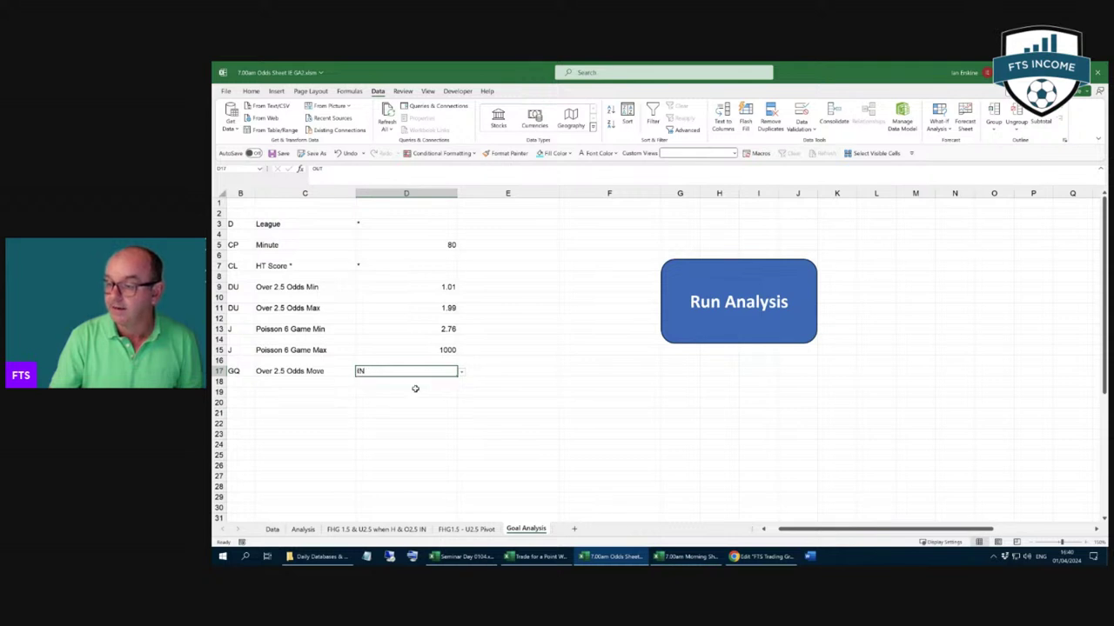
click(777, 301)
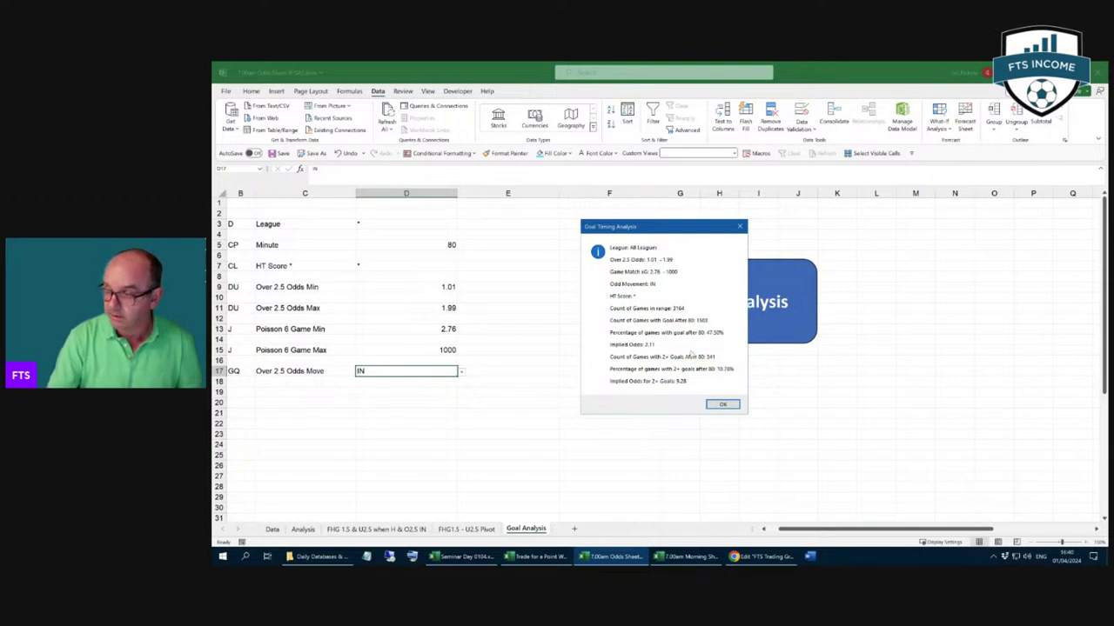
click(722, 405)
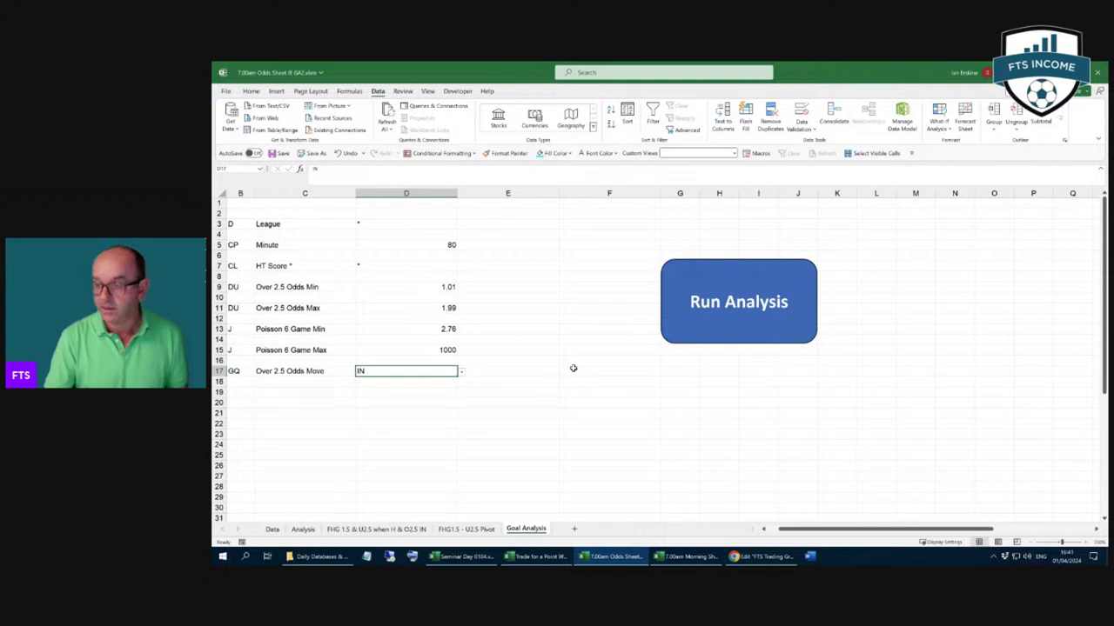
click(544, 268)
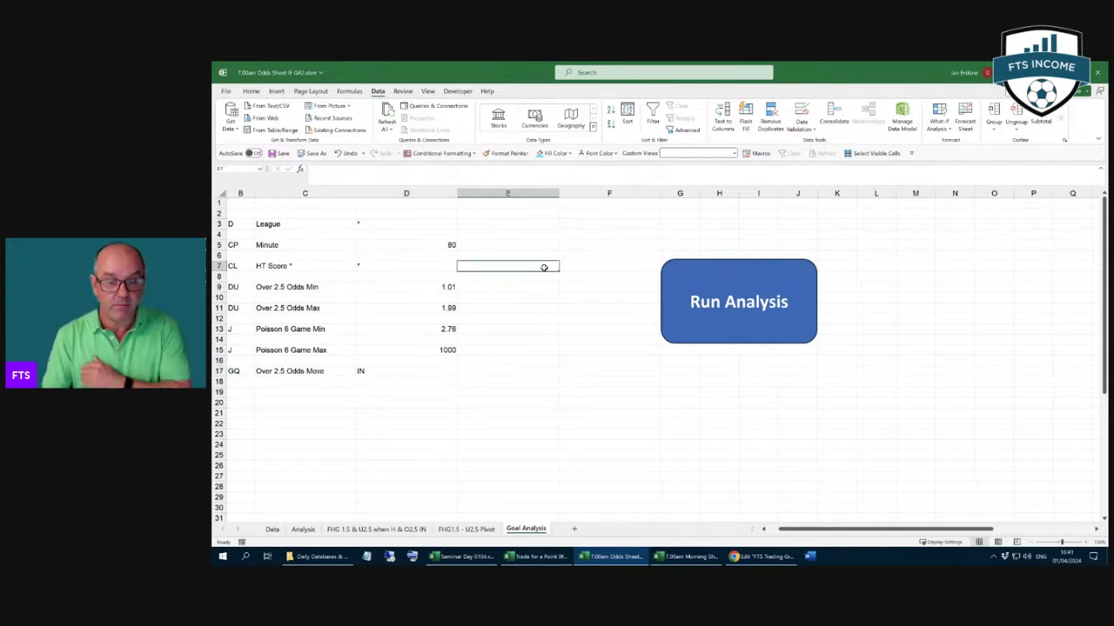
click(520, 304)
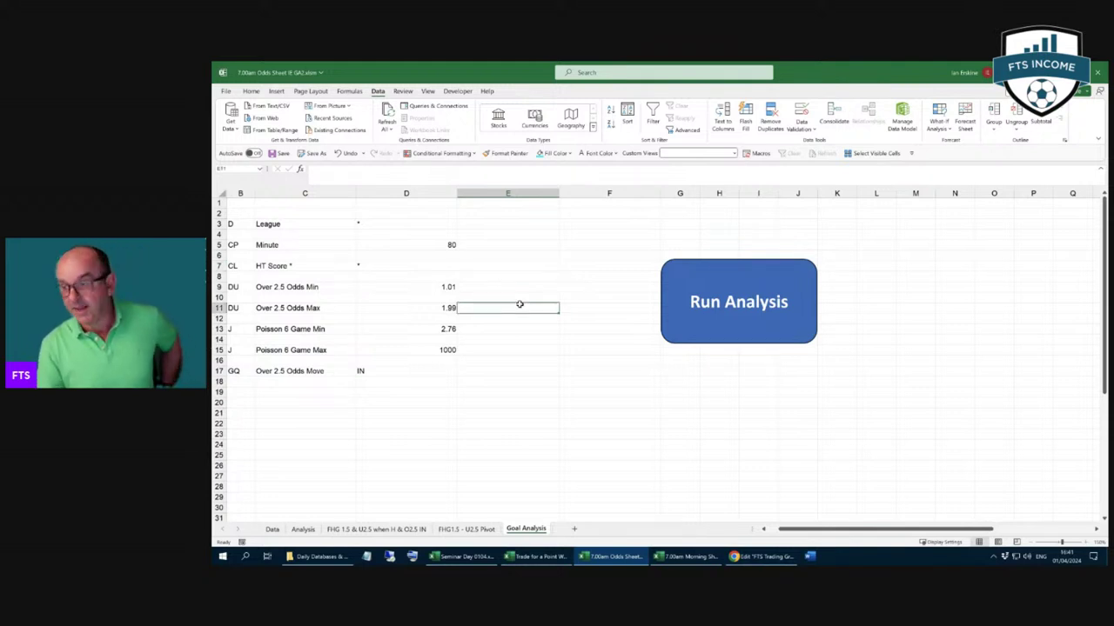
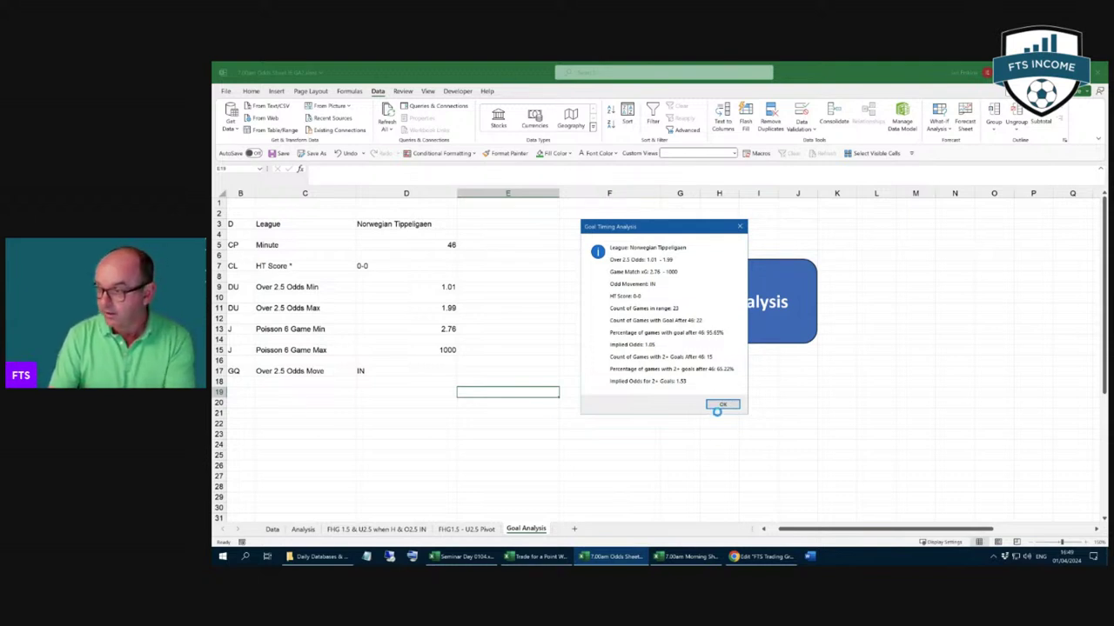
Step: Close the Norwegian Tippeligaen analysis results and paste the copied text "drws awtomatig" into cell E22
click(713, 404)
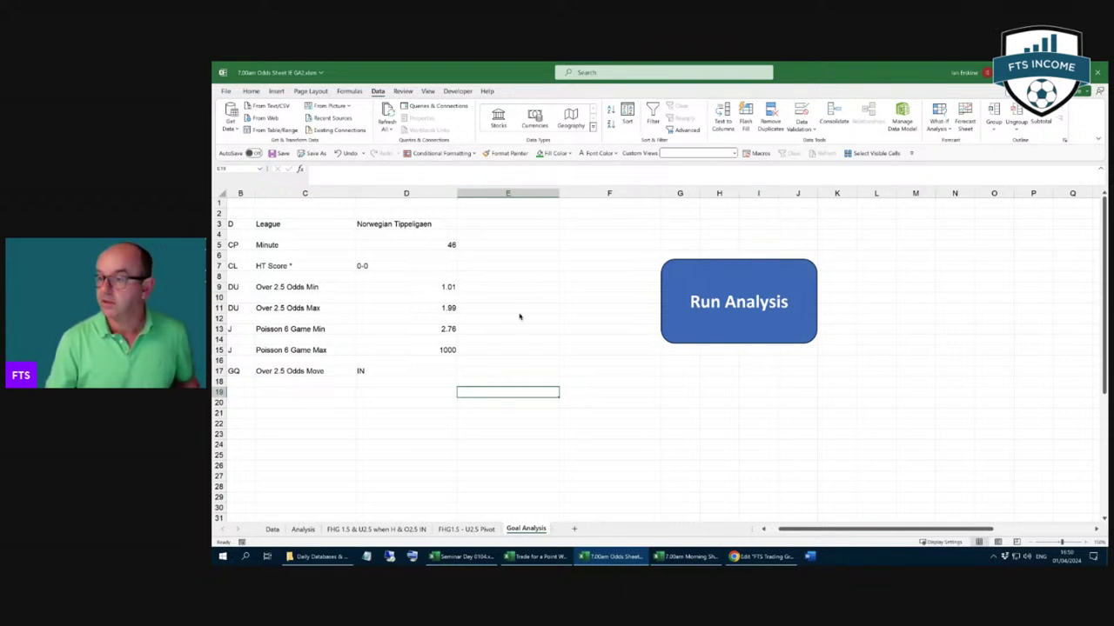
click(522, 427)
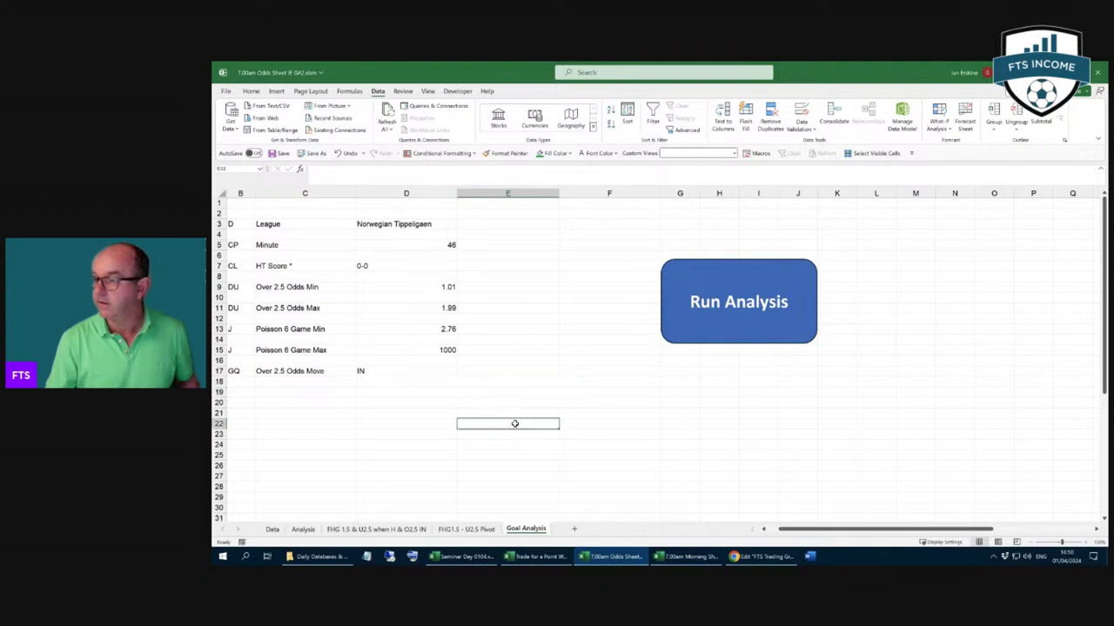
right_click(522, 427)
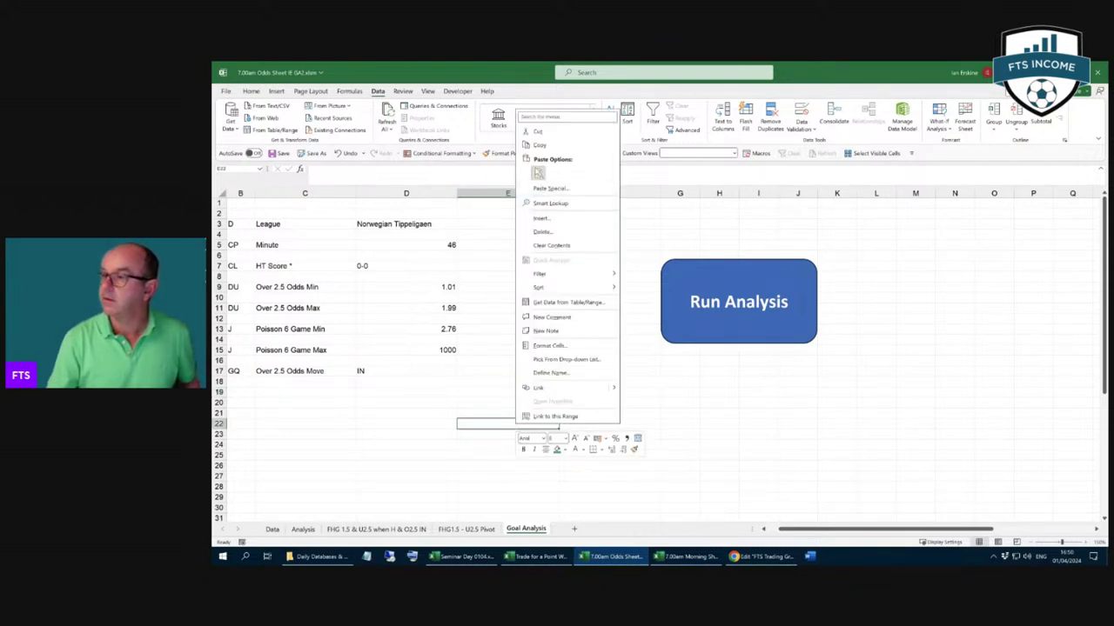
click(539, 173)
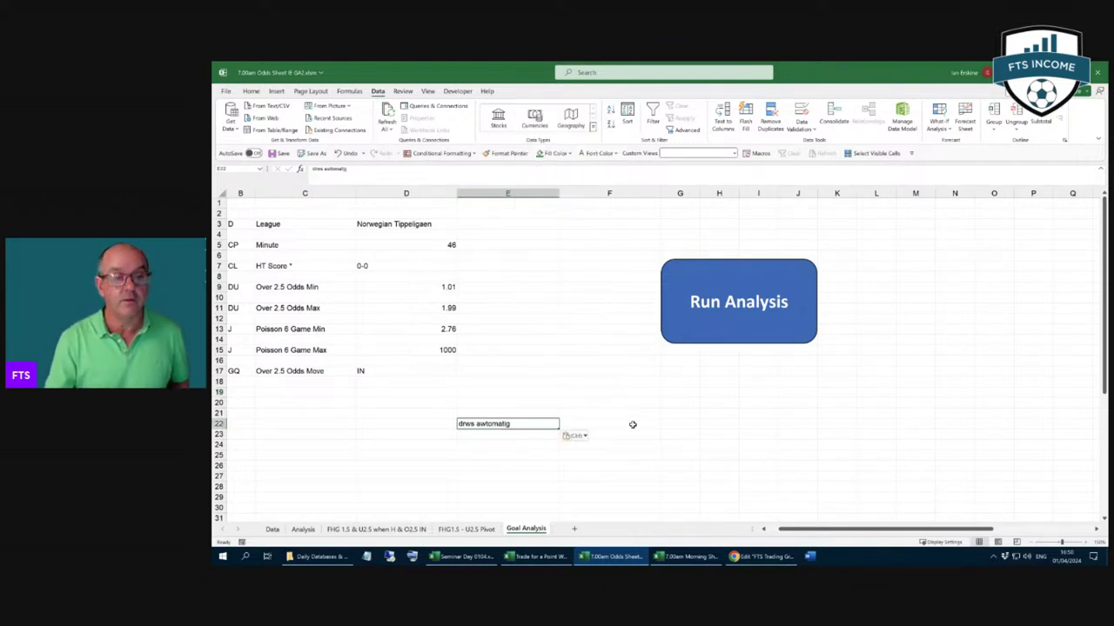
Step: Examine the pasted text in cell E22 at a larger zoom, and reduce the zoom to show the whole criteria table
click(1086, 542)
click(1085, 542)
click(1085, 542)
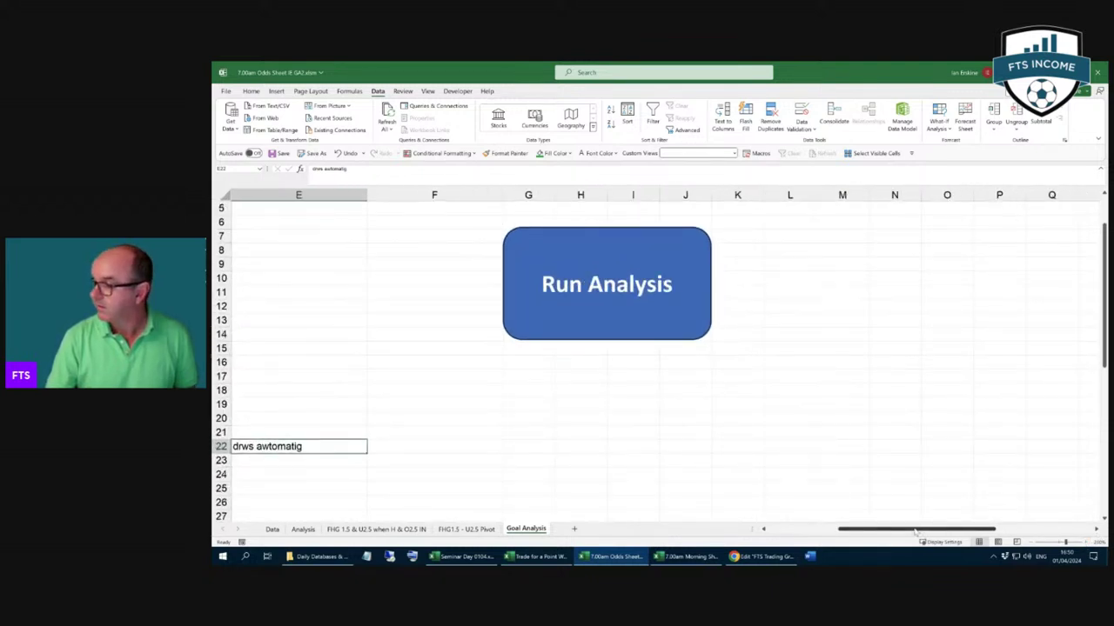
drag(915, 532, 841, 532)
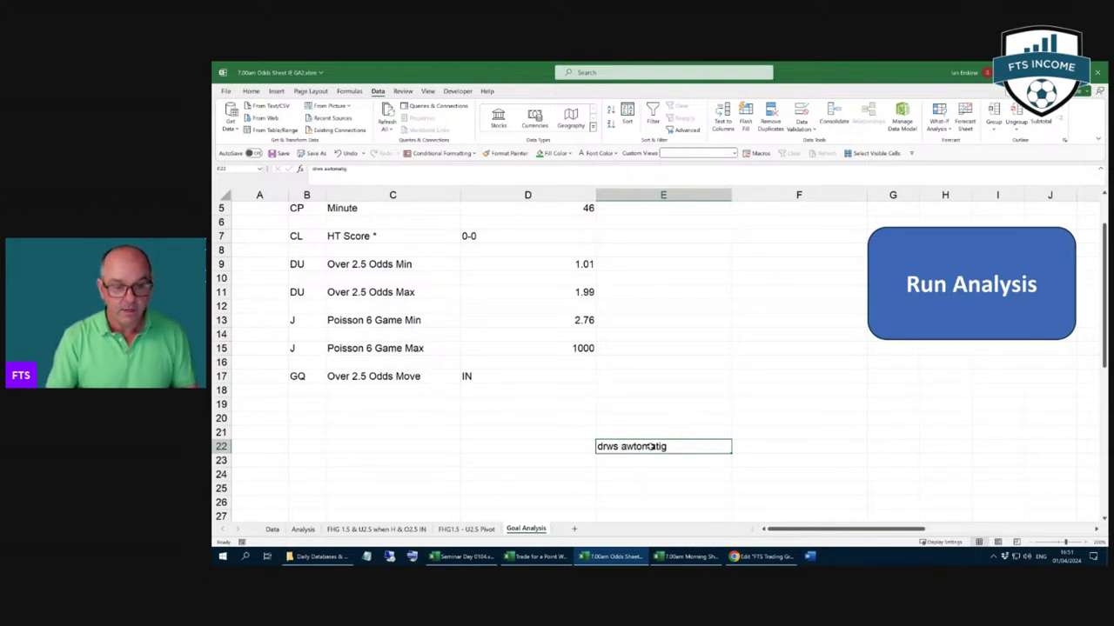
click(1032, 543)
click(1032, 543)
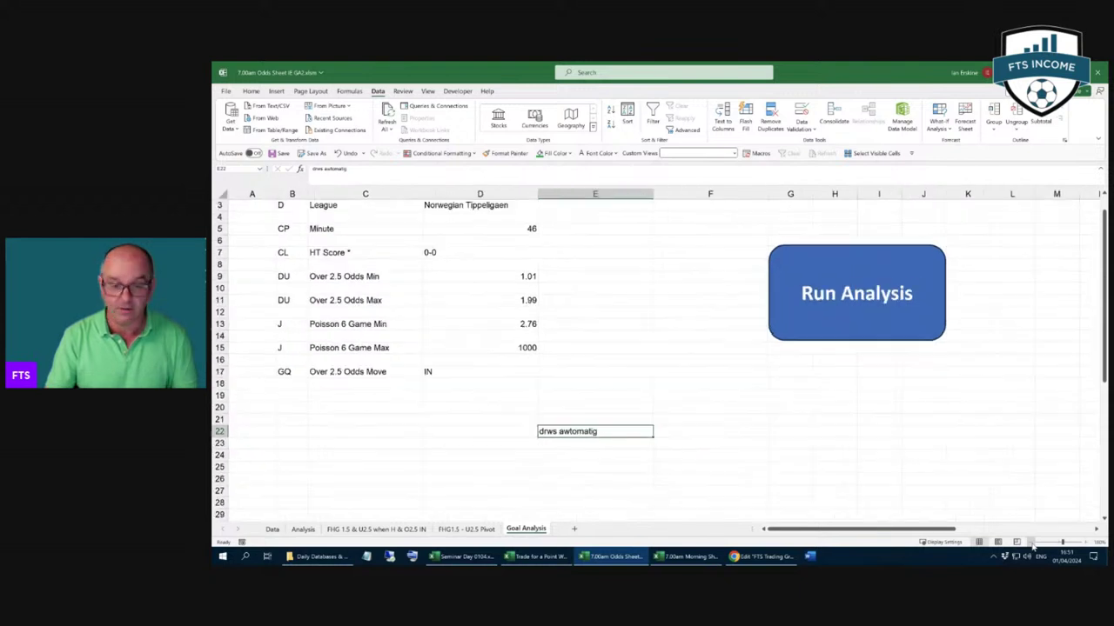
click(1032, 543)
click(1032, 543)
click(1032, 543)
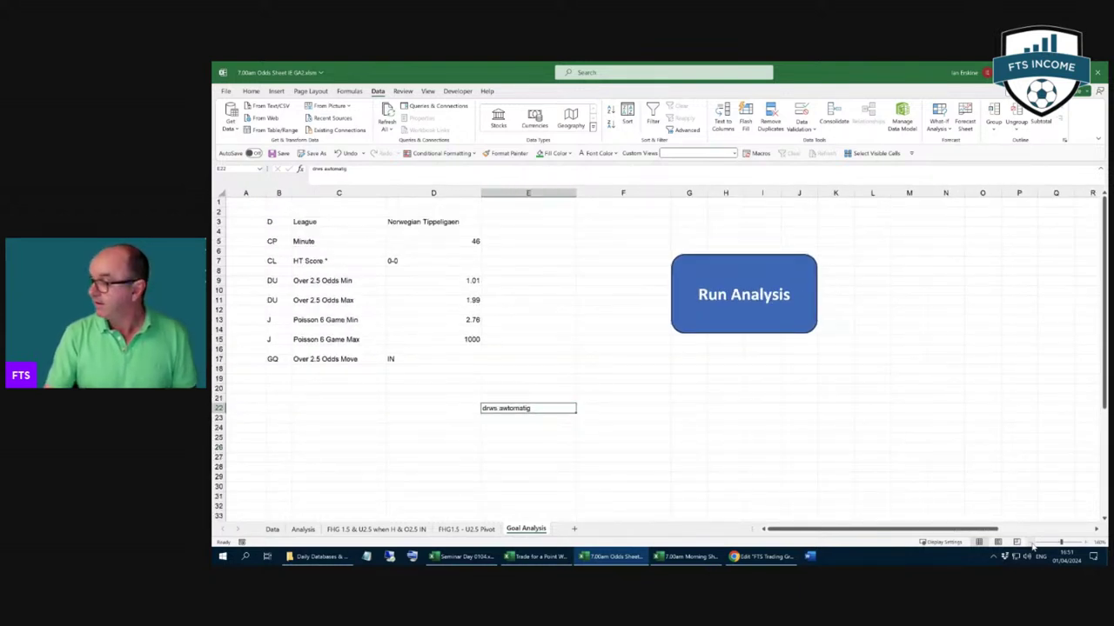
click(1032, 543)
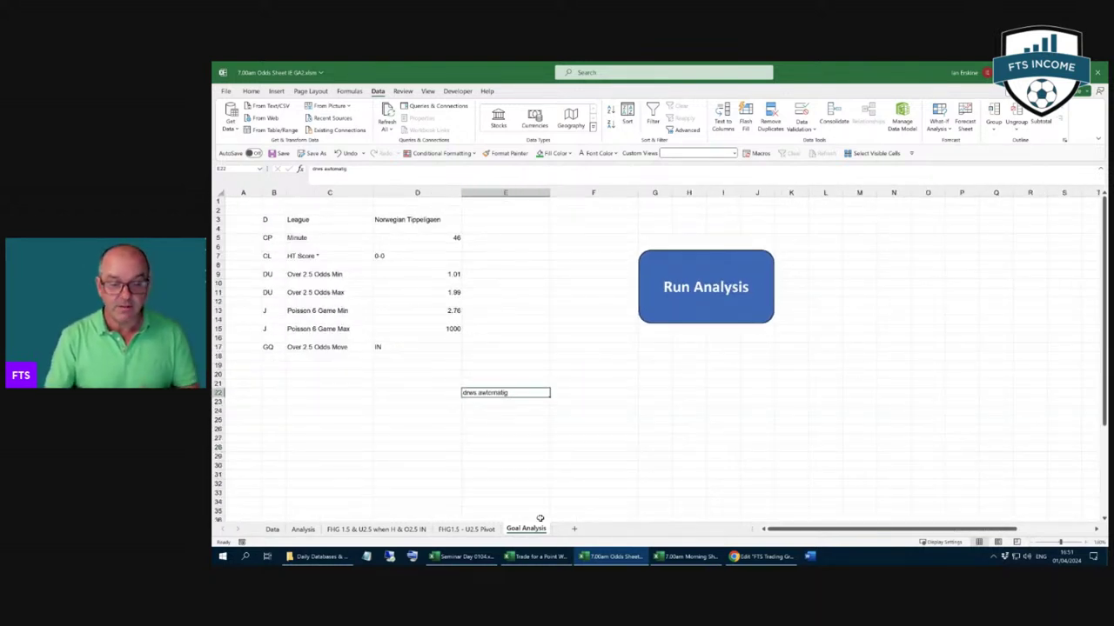